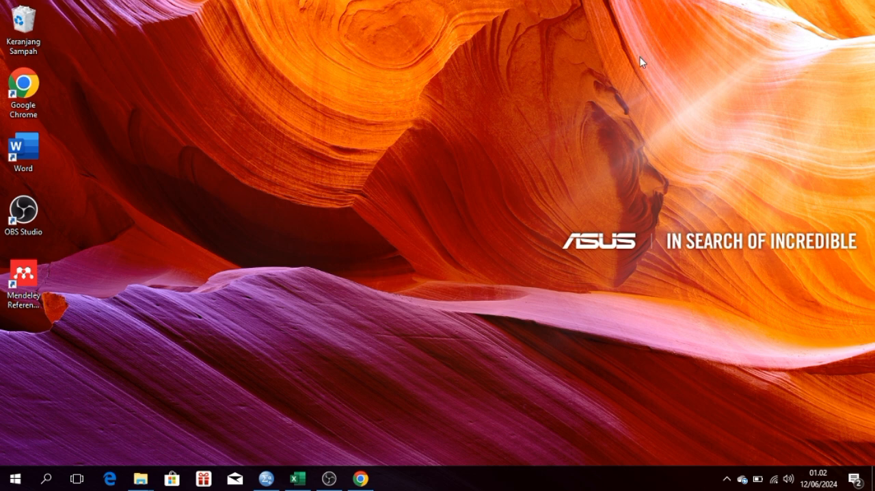
Step: Switch to the untitled dataset in IBM SPSS Statistics and display its variable definitions
mouse_move(267, 487)
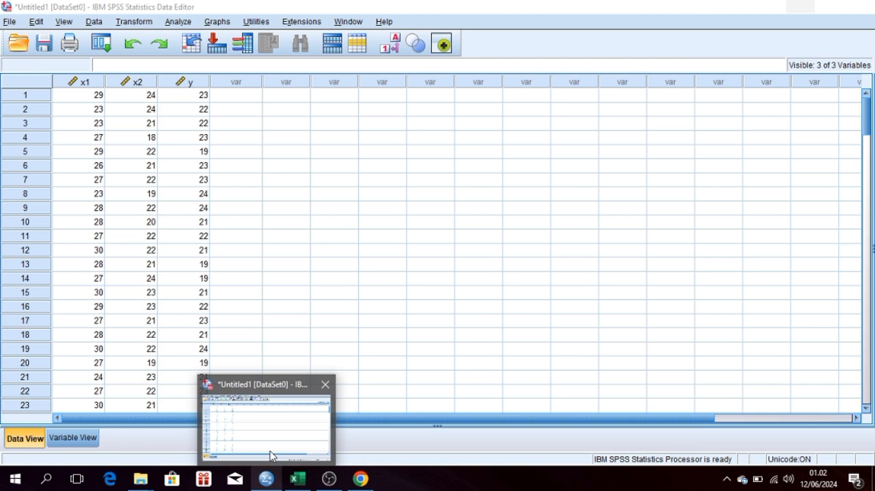
click(271, 455)
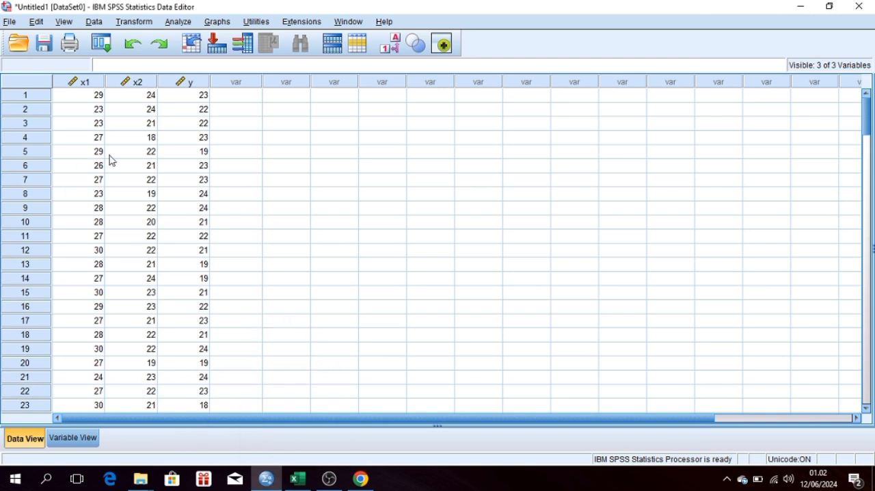
click(69, 438)
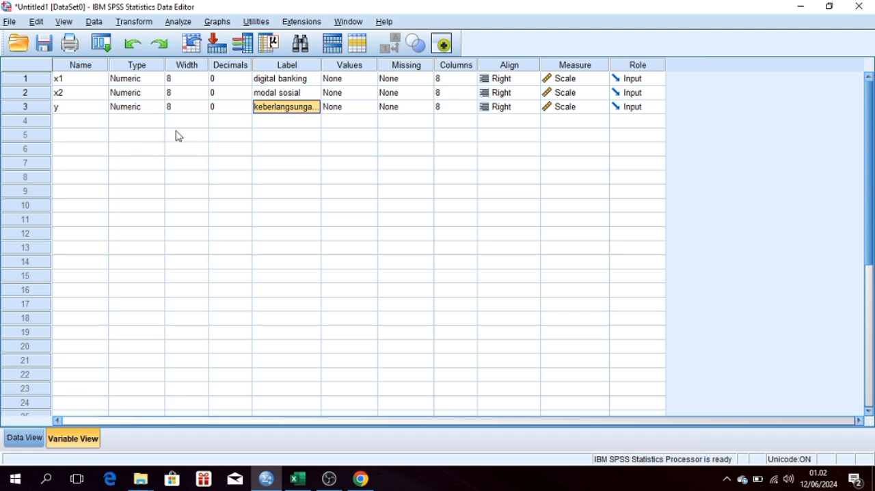
Step: Run a linear regression of keberlangsungan usaha on digital banking and modal sosial, saving the standardized residuals as a new variable
click(179, 23)
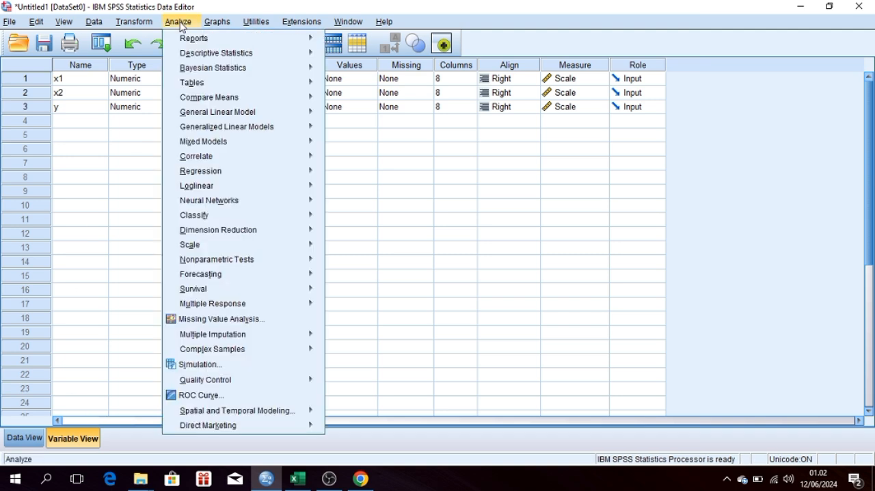
mouse_move(233, 187)
mouse_move(231, 171)
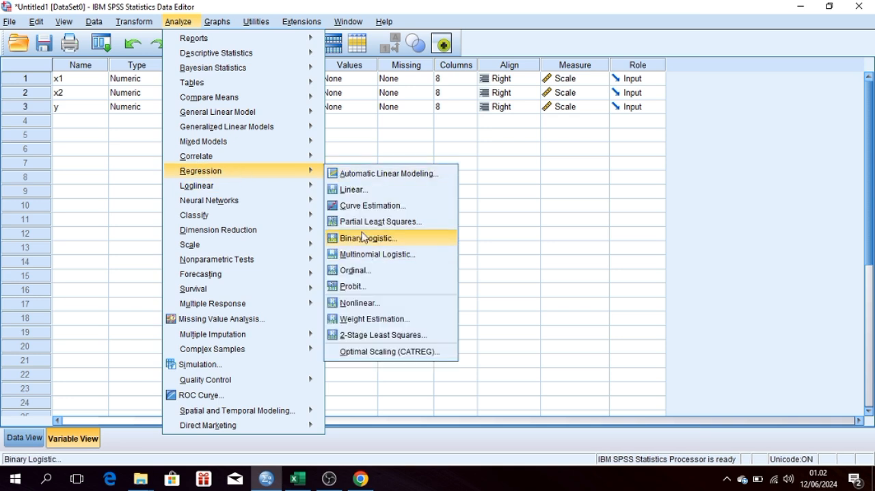
click(353, 190)
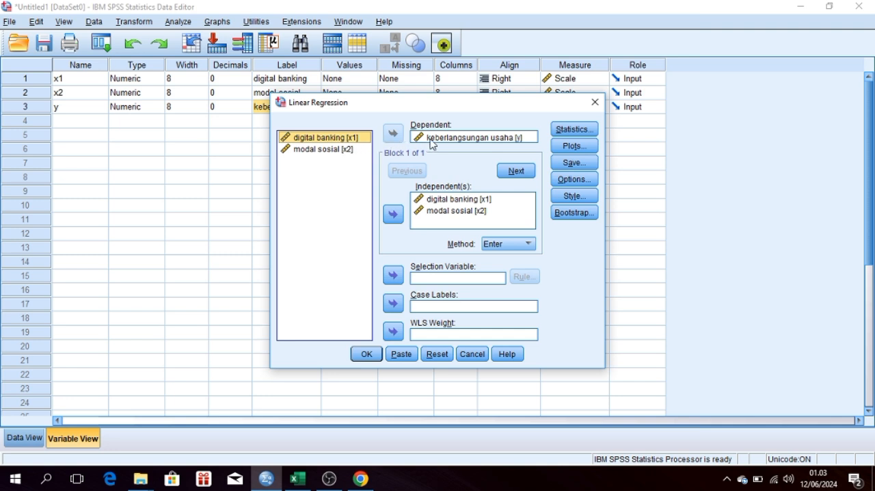
click(575, 162)
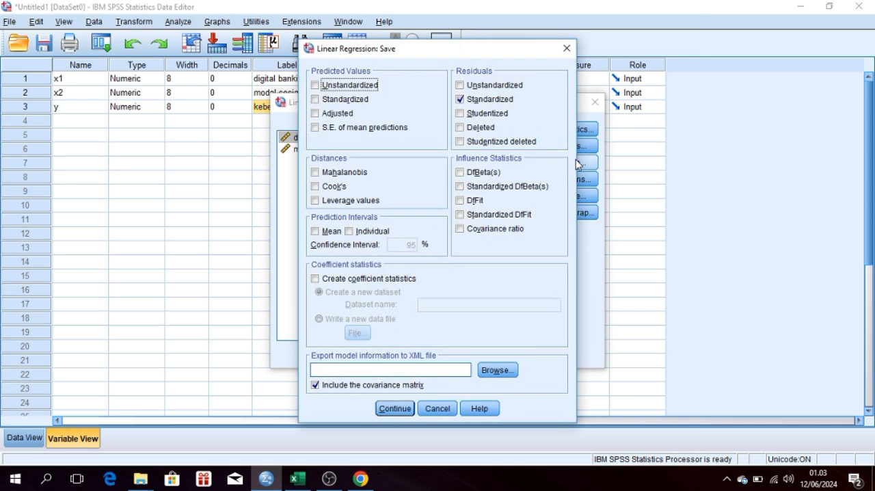
click(460, 103)
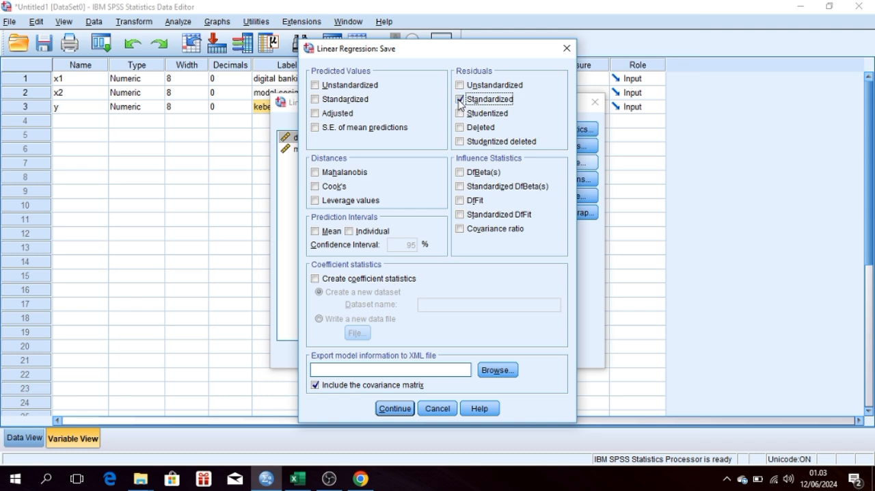
click(395, 409)
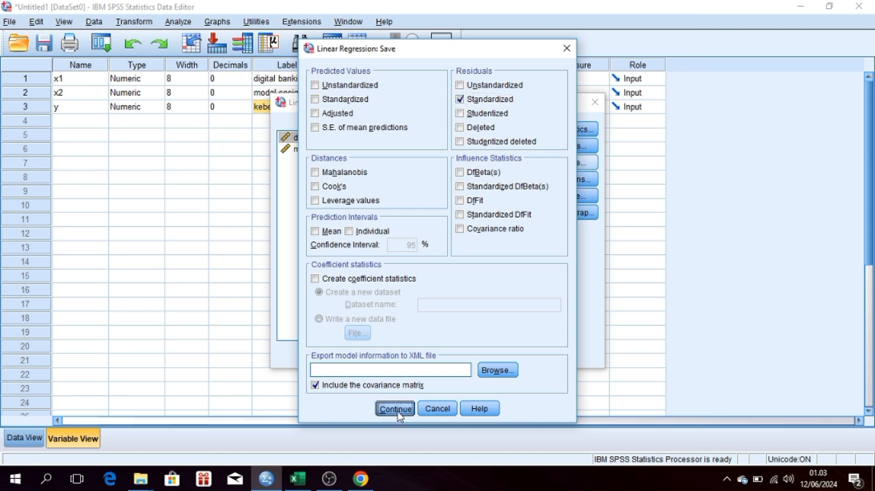
click(366, 355)
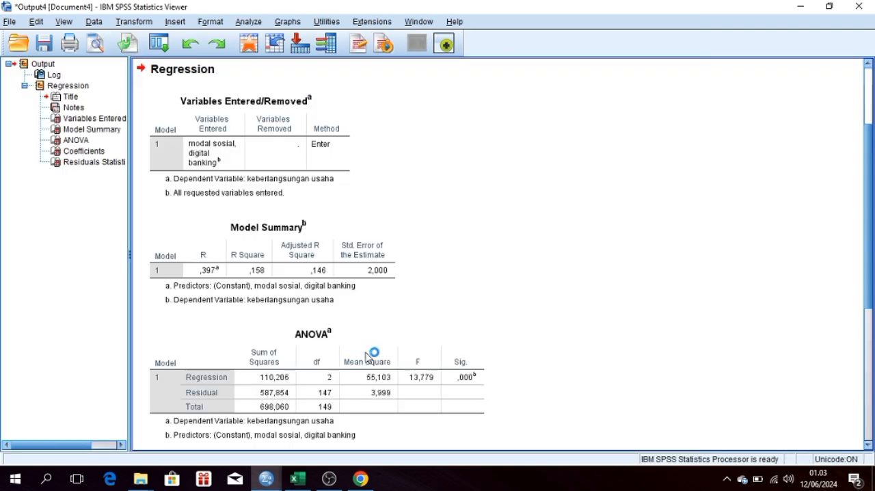
Step: Look over the ANOVA and coefficients tables in the regression output, and return to the case values in the dataset
scroll(366, 357, down, 1)
scroll(366, 357, down, 2)
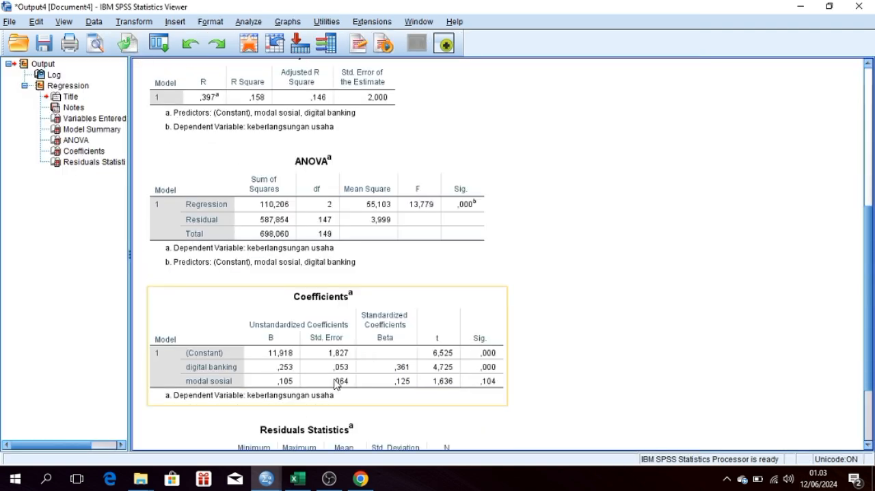
mouse_move(260, 483)
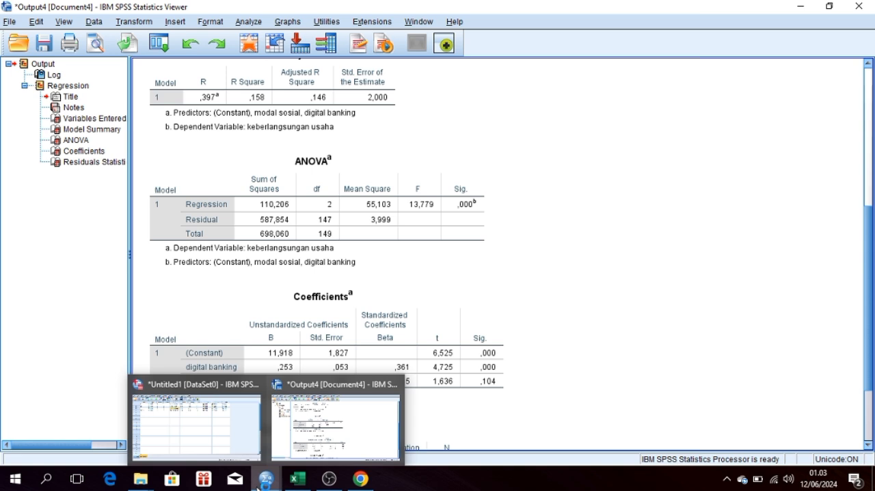
click(233, 452)
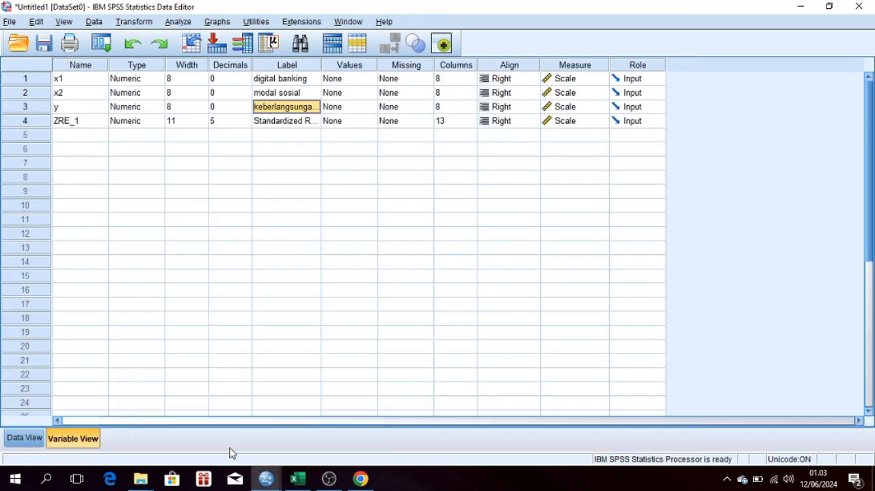
click(25, 439)
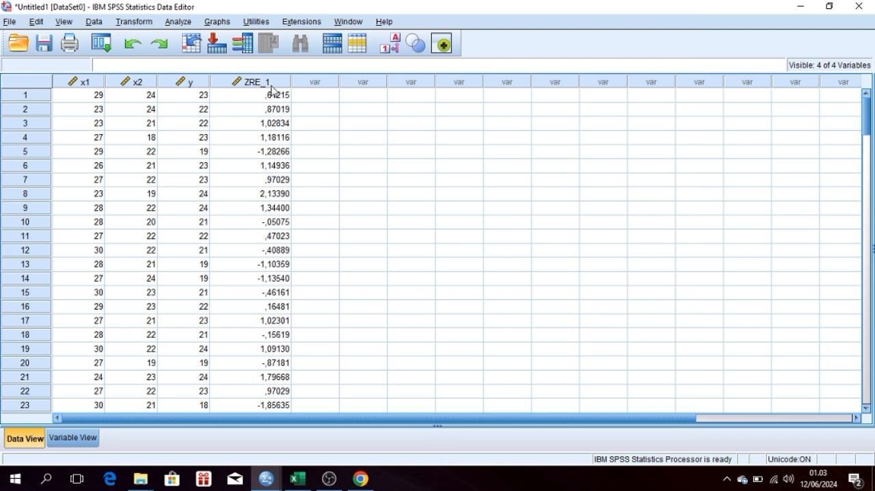
Step: Run a one-sample Kolmogorov-Smirnov test on the standardized residual variable against the normal distribution
click(179, 21)
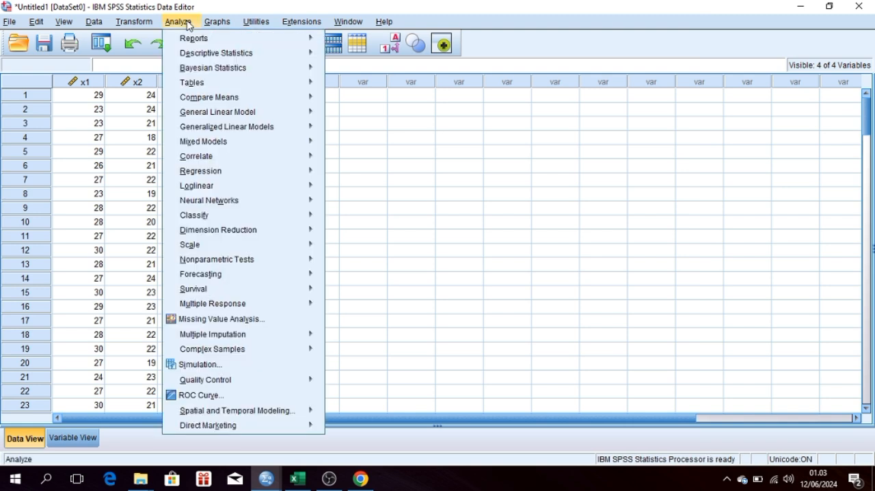
mouse_move(226, 221)
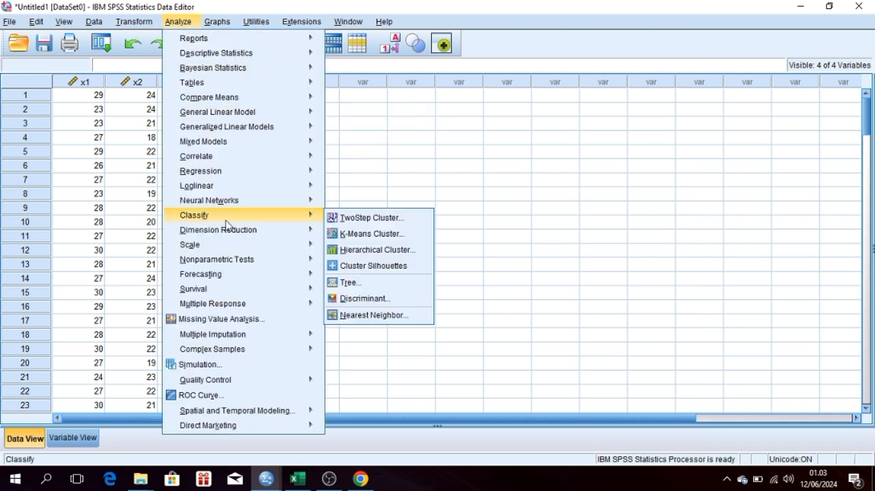
mouse_move(237, 261)
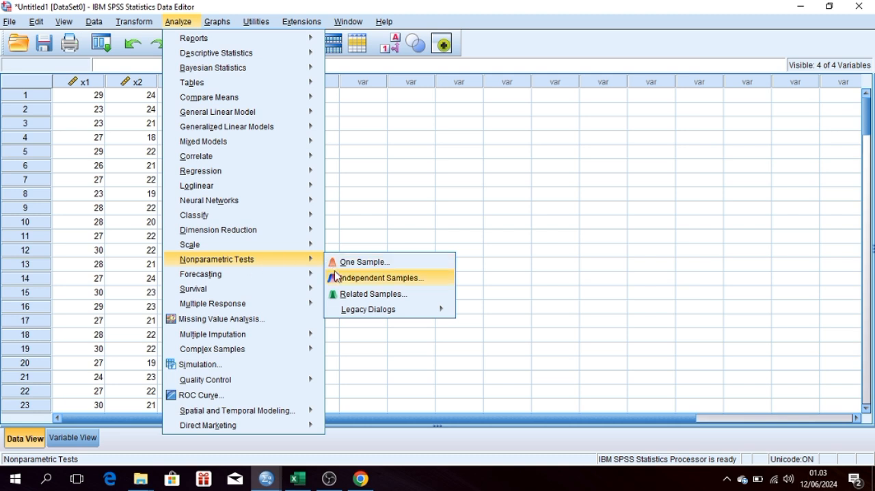
mouse_move(348, 309)
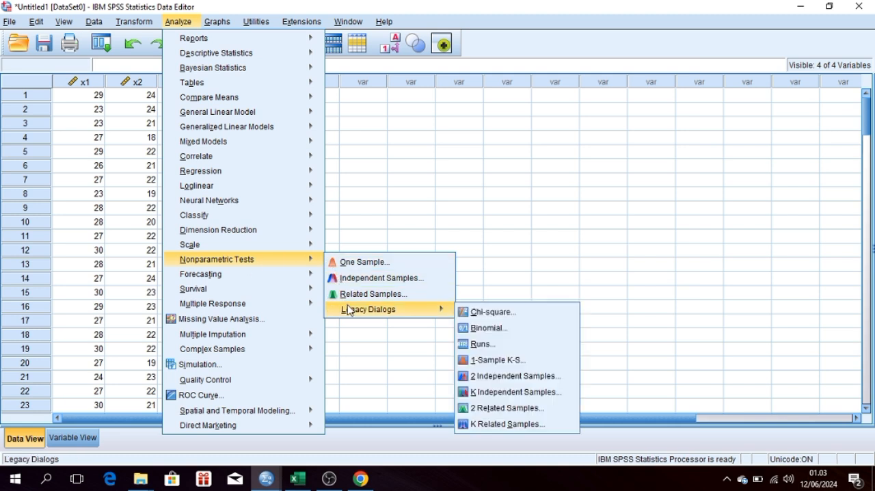
click(527, 367)
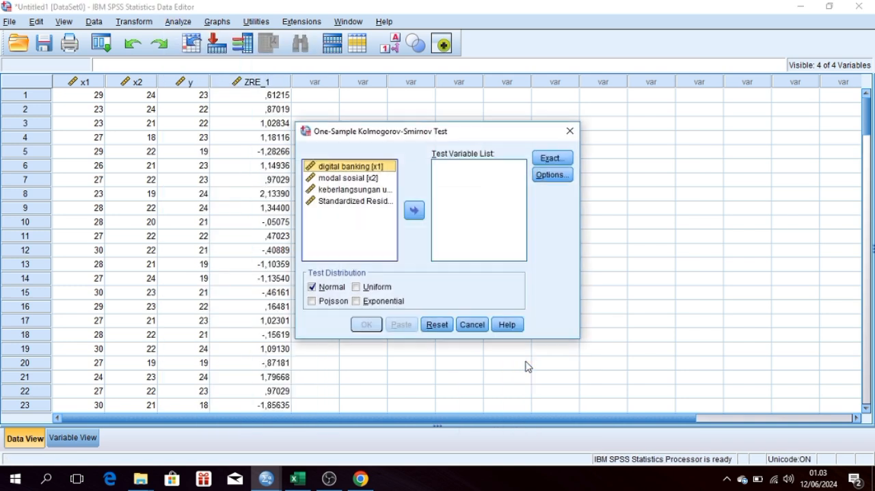
click(361, 202)
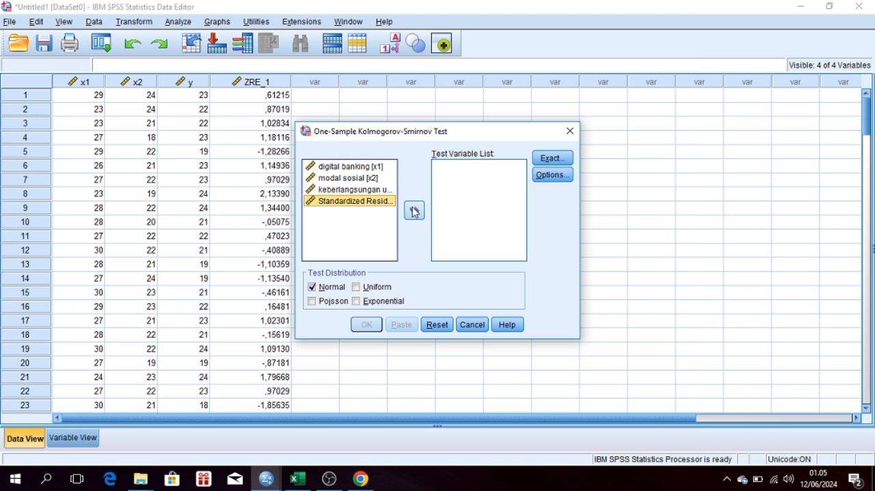
click(413, 212)
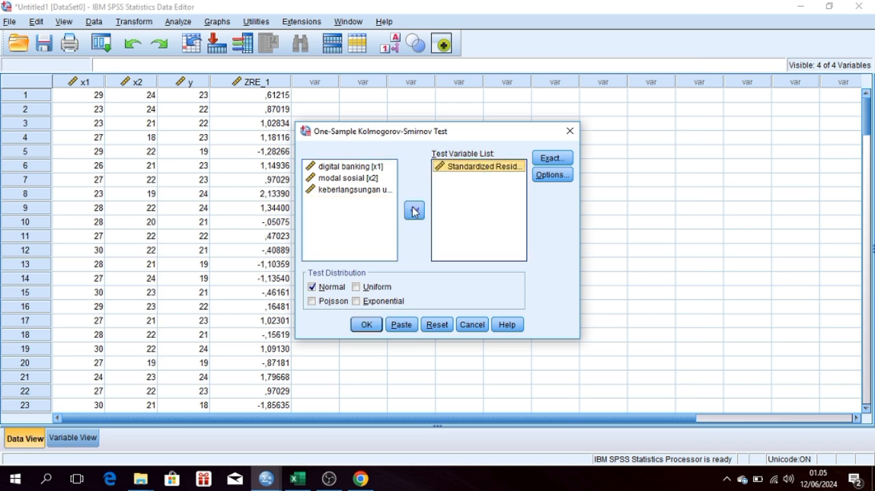
click(368, 325)
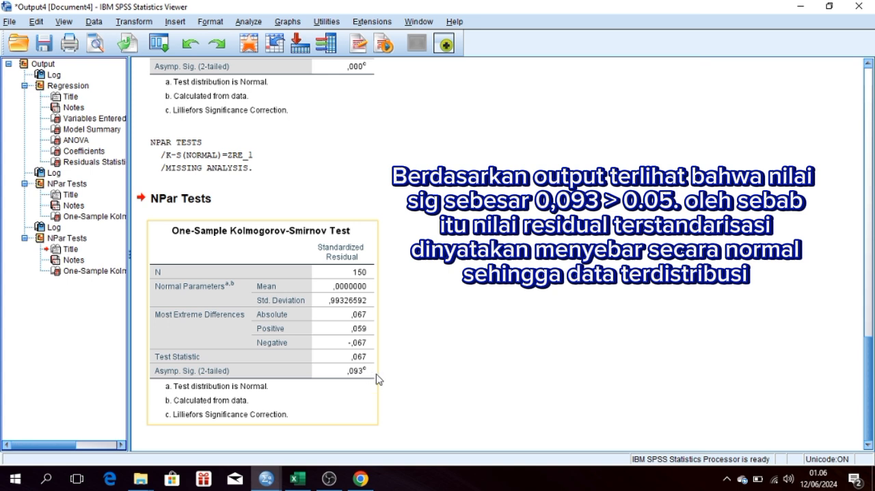
Step: Set up a linear regression with digital banking and modal sosial as independents and keberlangsungan usaha as the dependent
mouse_move(333, 481)
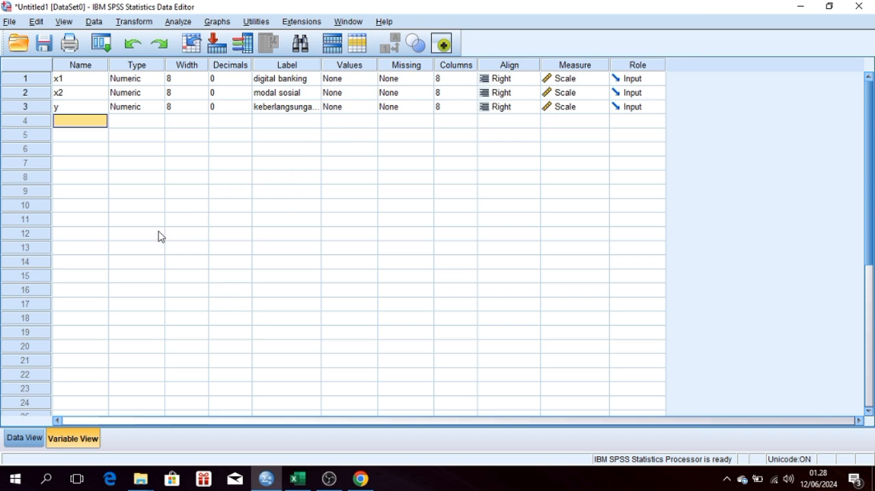
click(31, 438)
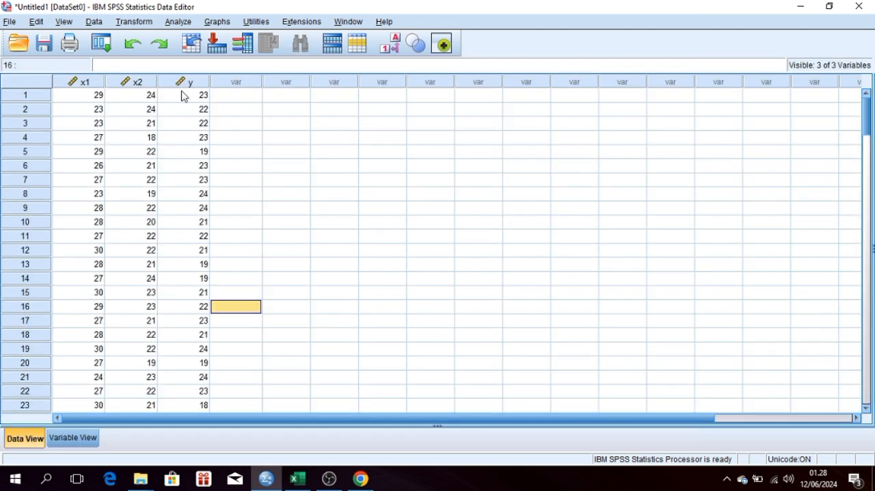
click(181, 21)
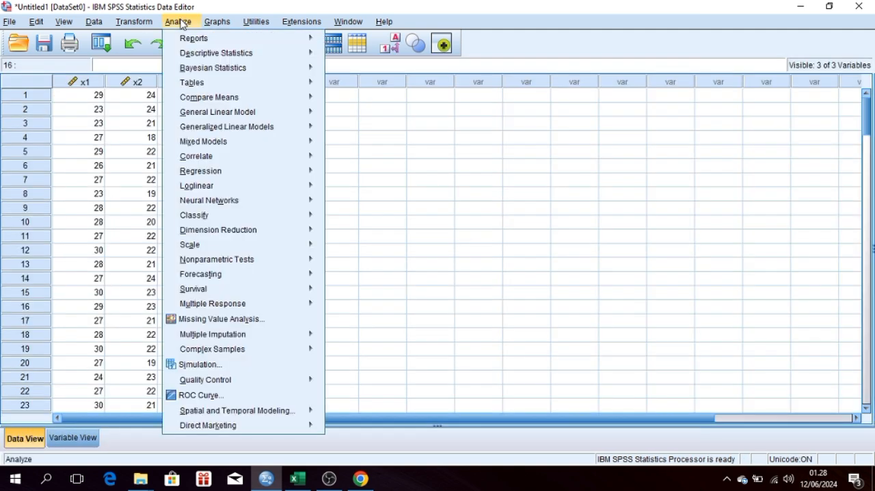
mouse_move(242, 130)
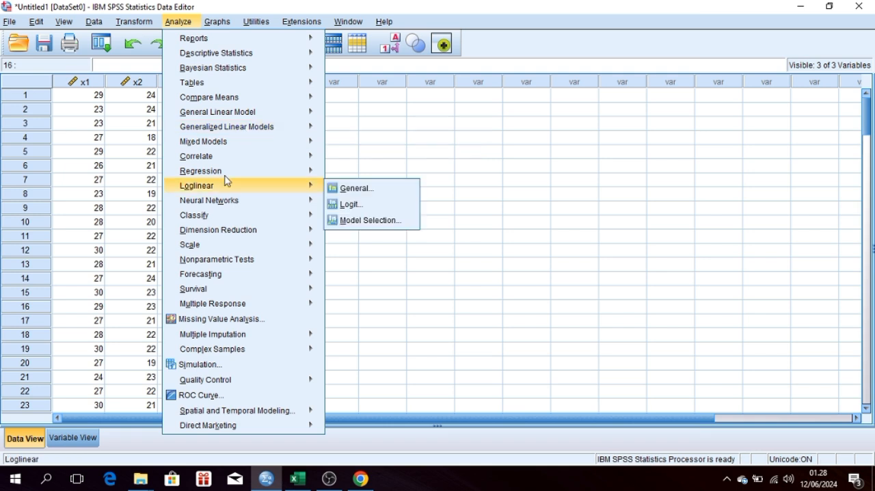
mouse_move(232, 172)
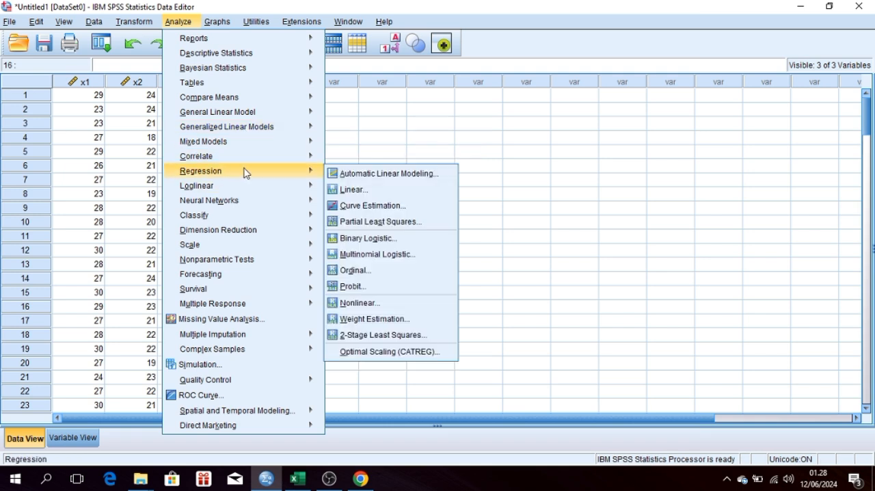
click(372, 194)
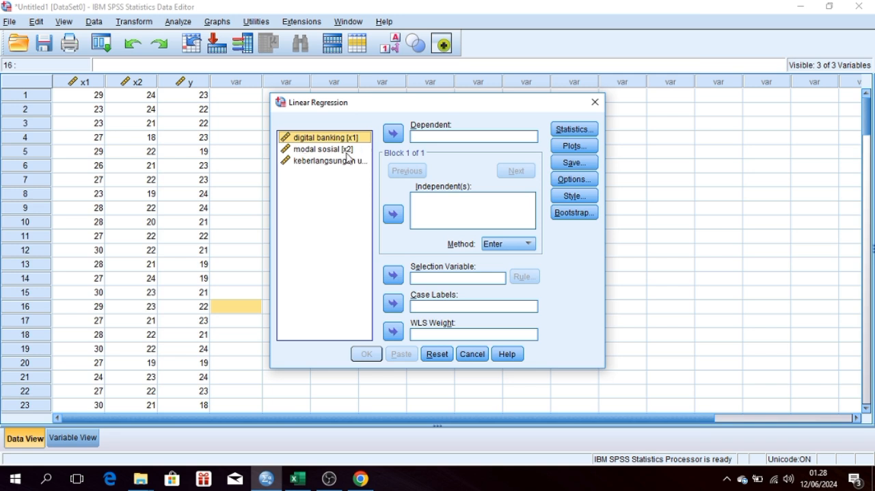
click(390, 214)
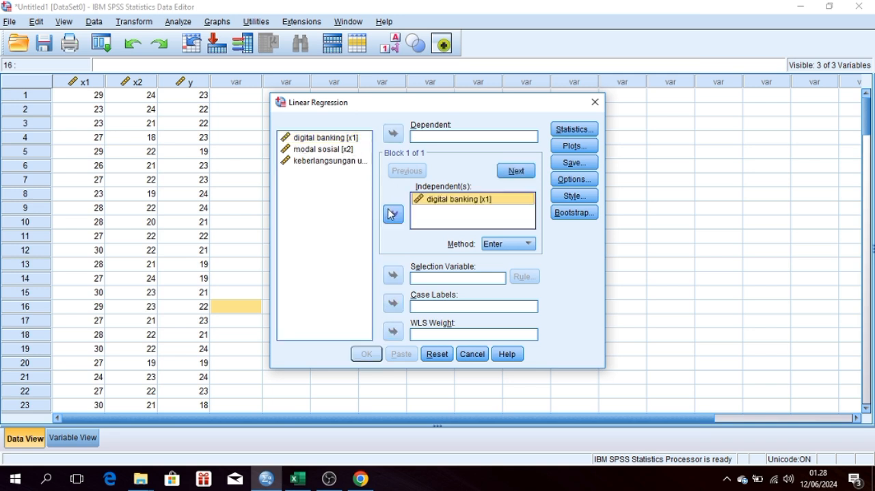
click(368, 149)
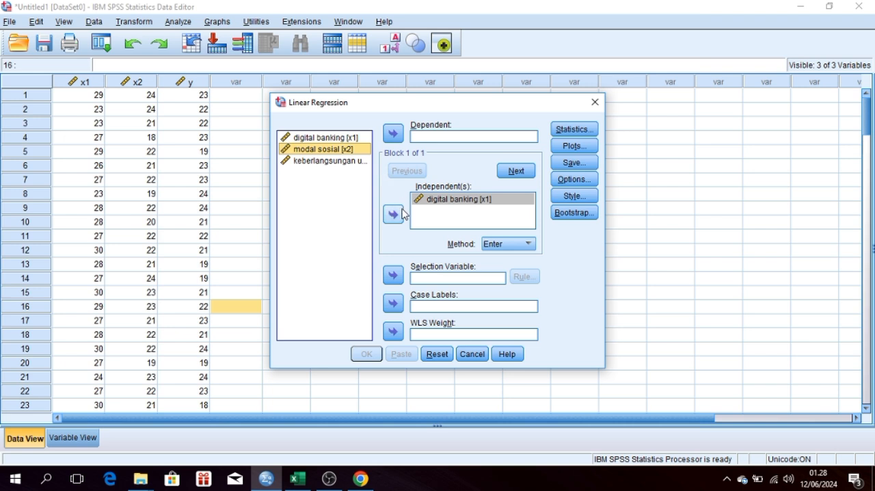
click(394, 214)
click(325, 161)
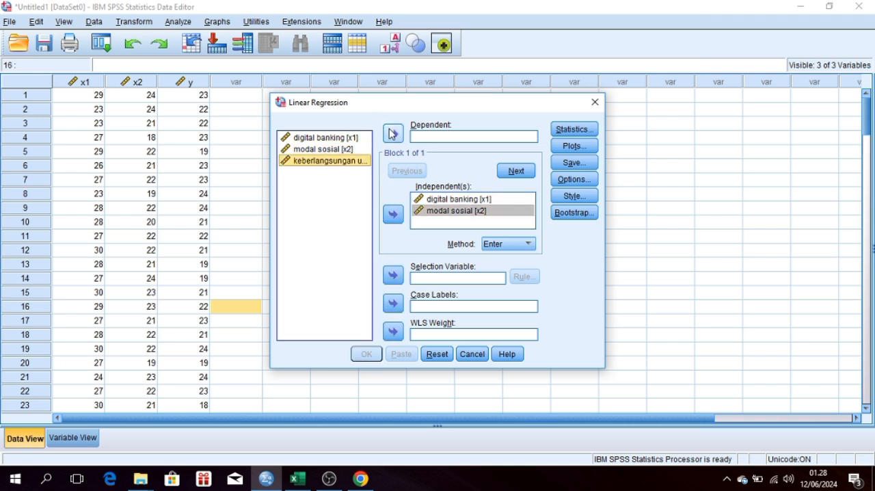
click(393, 134)
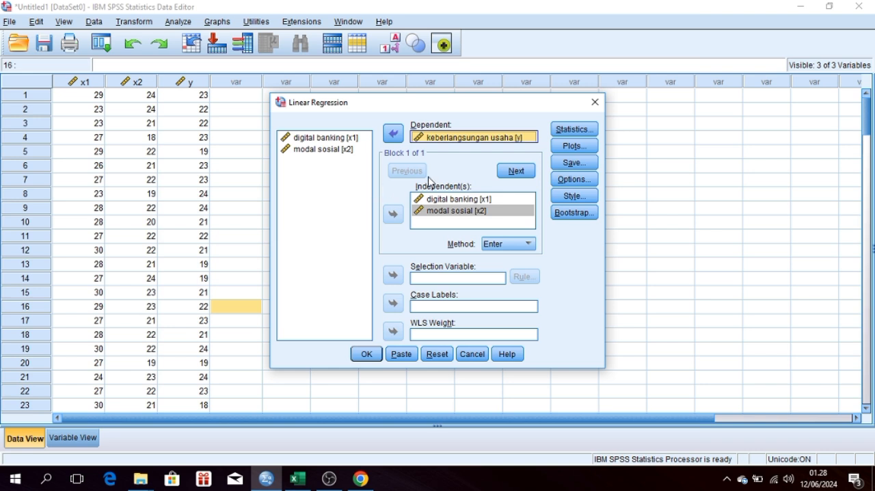
Step: Include collinearity diagnostics in the regression statistics and run the analysis
click(581, 129)
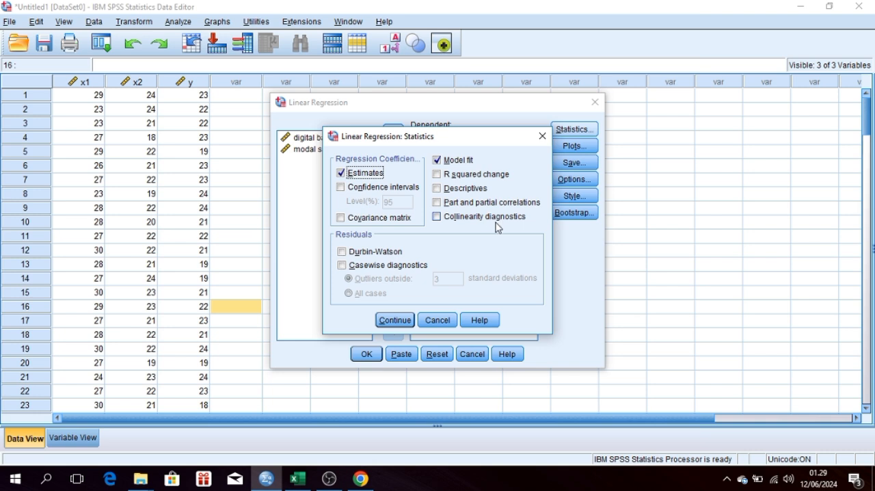
click(440, 220)
click(402, 320)
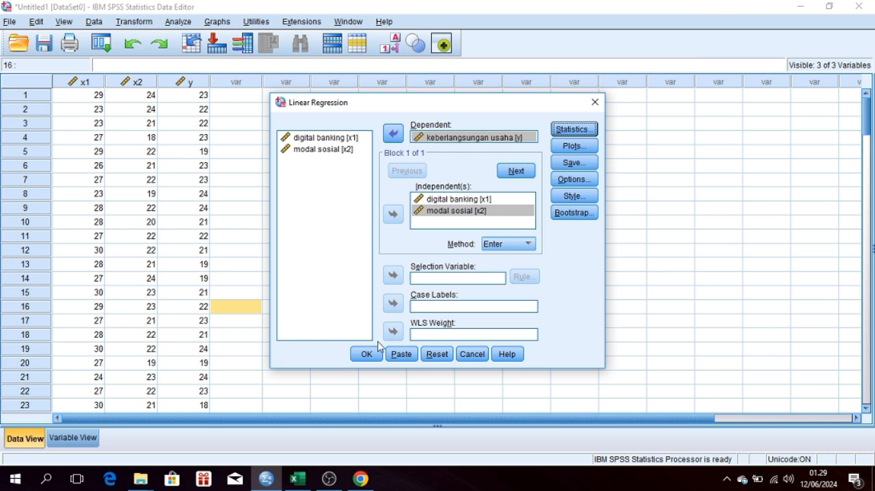
click(368, 355)
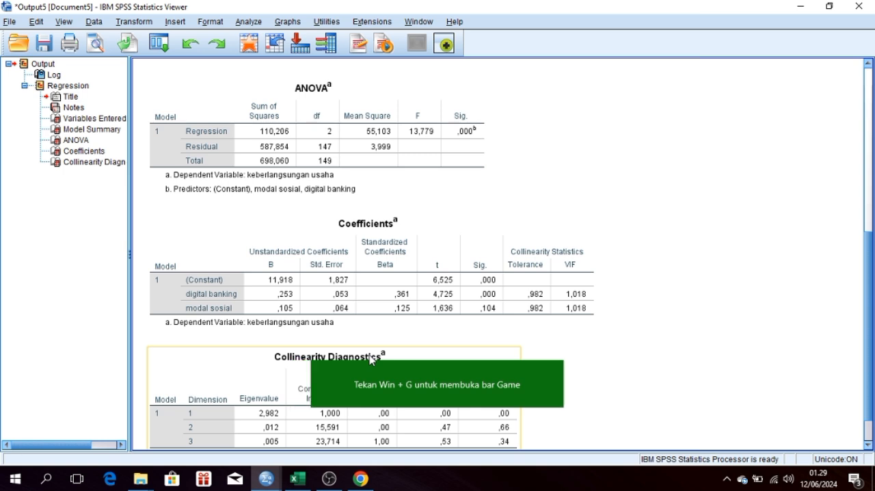
Step: Examine the tolerance and VIF values in the Coefficients table and the Collinearity Diagnostics table of the regression output
mouse_move(555, 367)
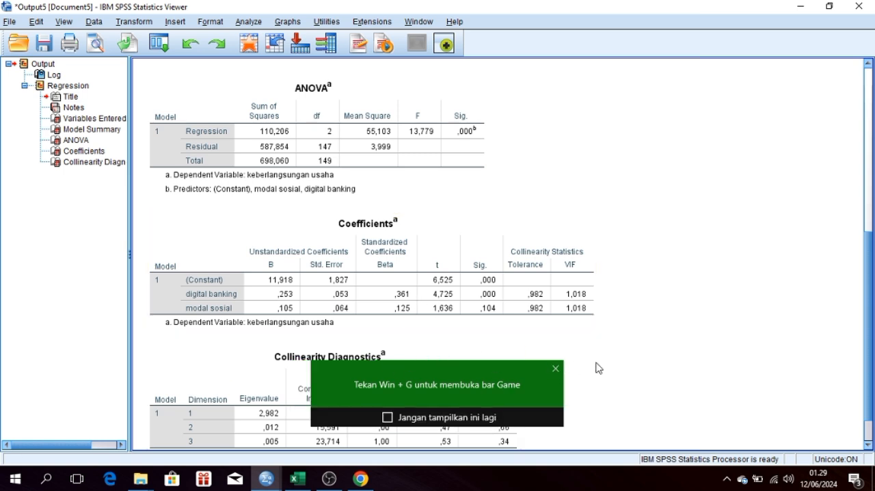
click(507, 312)
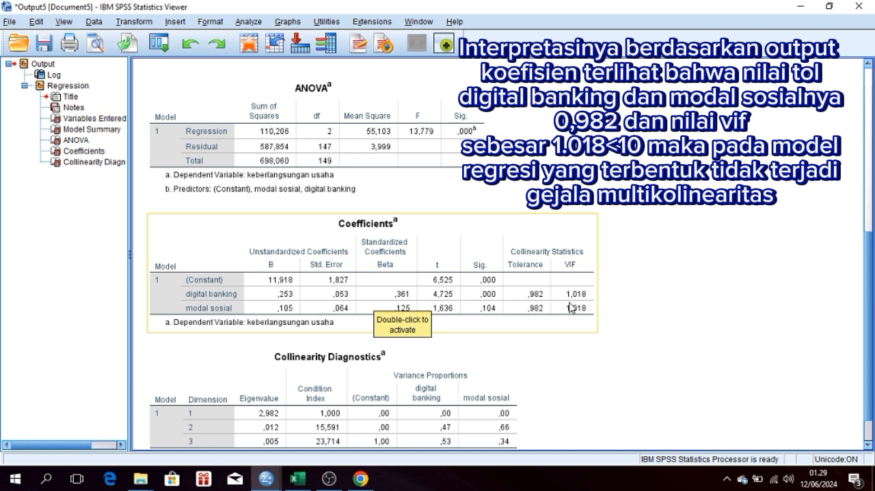
click(517, 373)
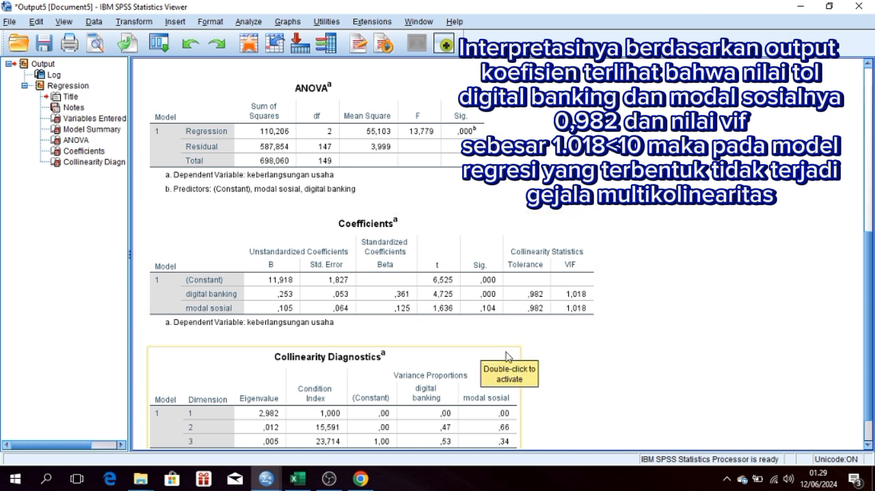
click(536, 355)
click(512, 327)
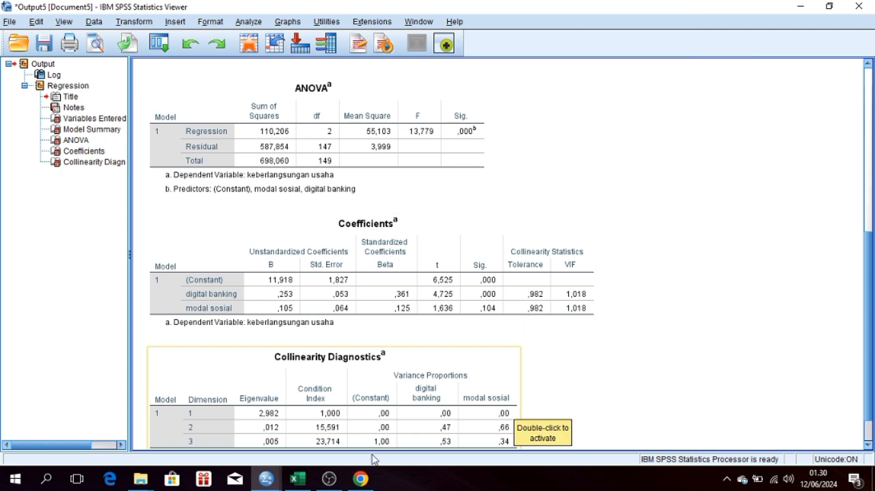
mouse_move(341, 478)
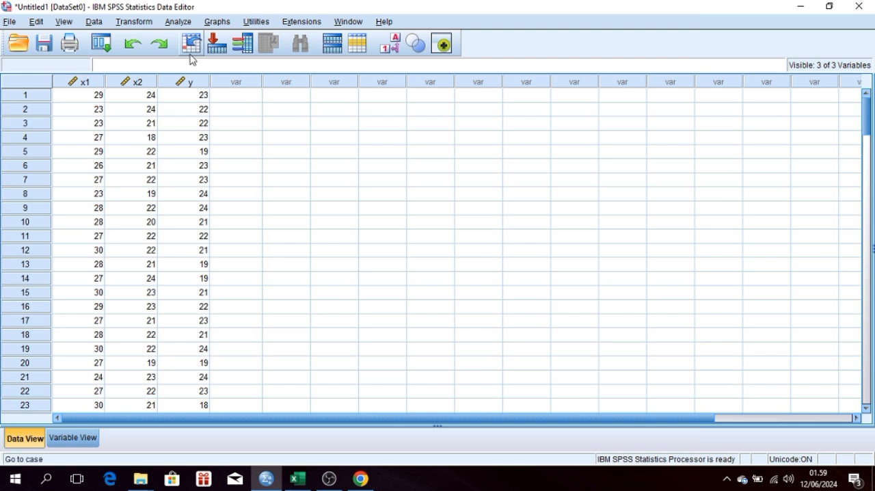
Step: Set up a linear regression in the dataset with digital banking and modal sosial as independents and keberlangsungan usaha as dependent
click(180, 22)
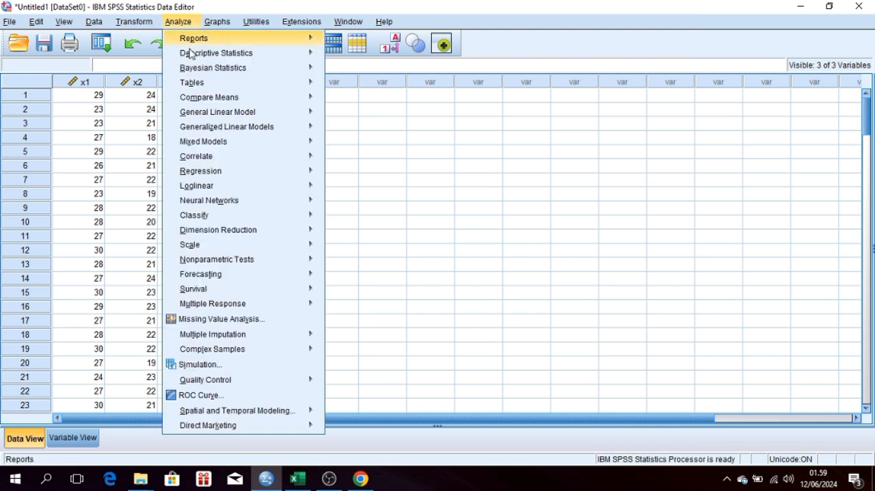
mouse_move(214, 175)
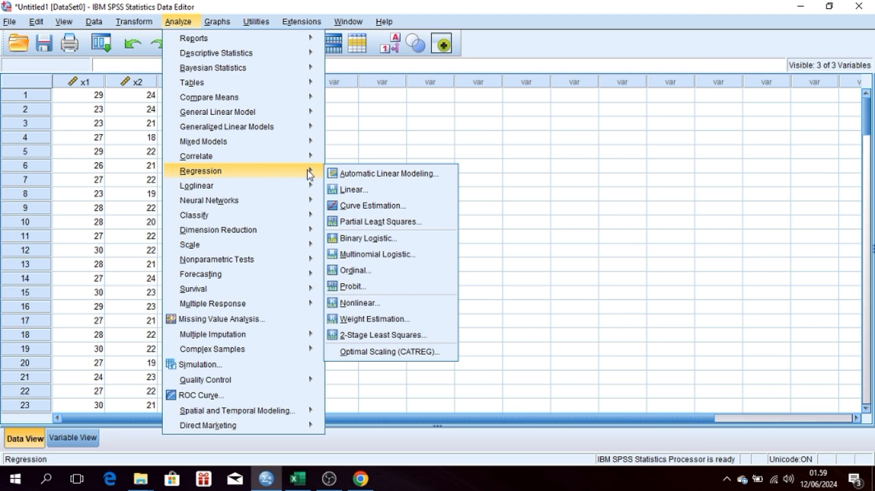
click(342, 190)
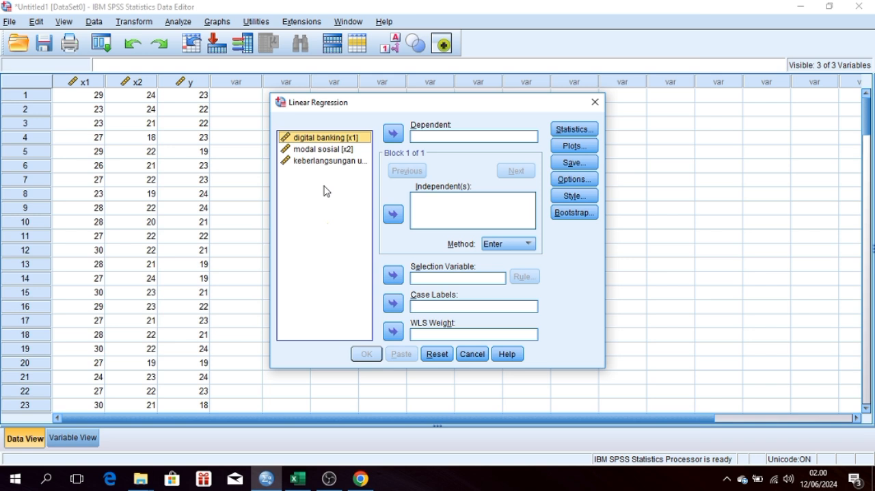
click(394, 214)
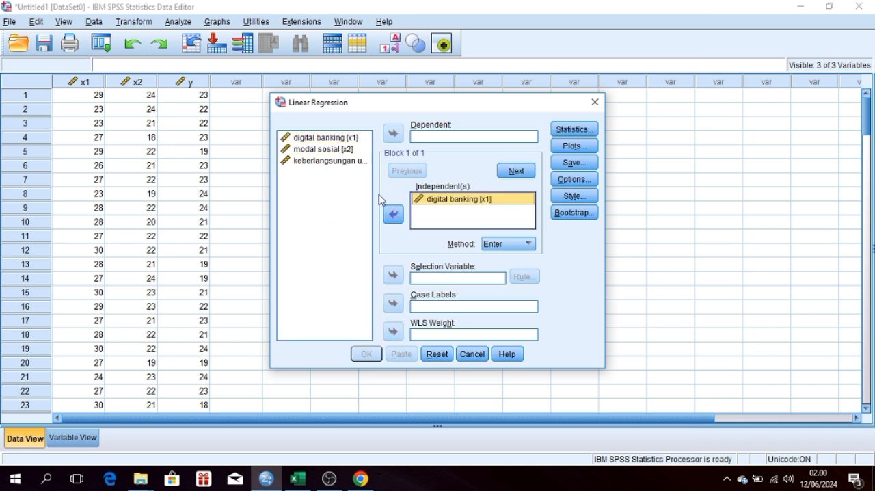
click(347, 150)
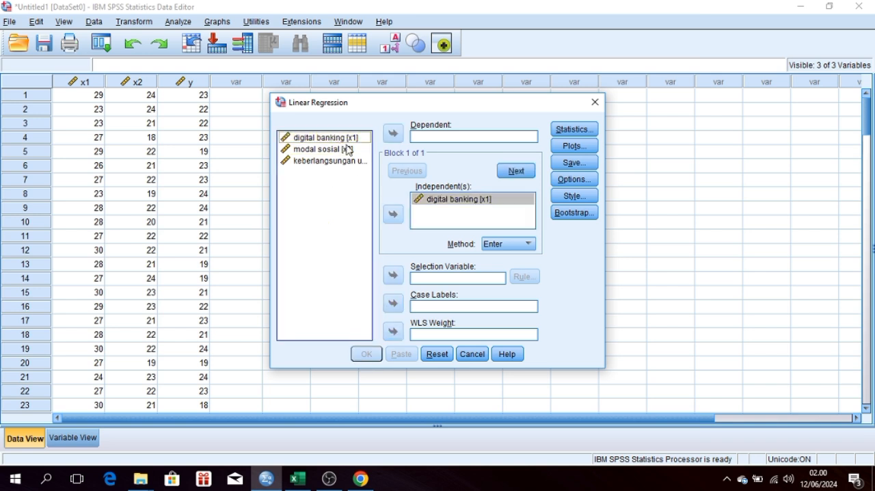
click(394, 214)
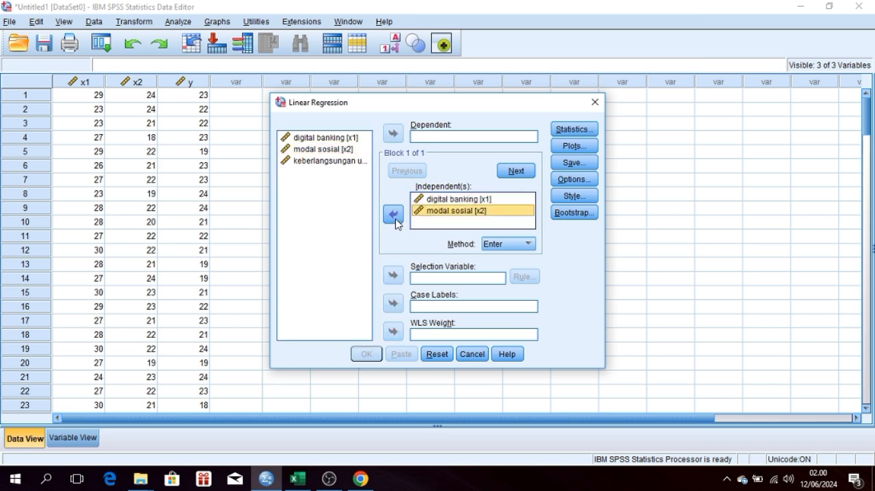
click(342, 161)
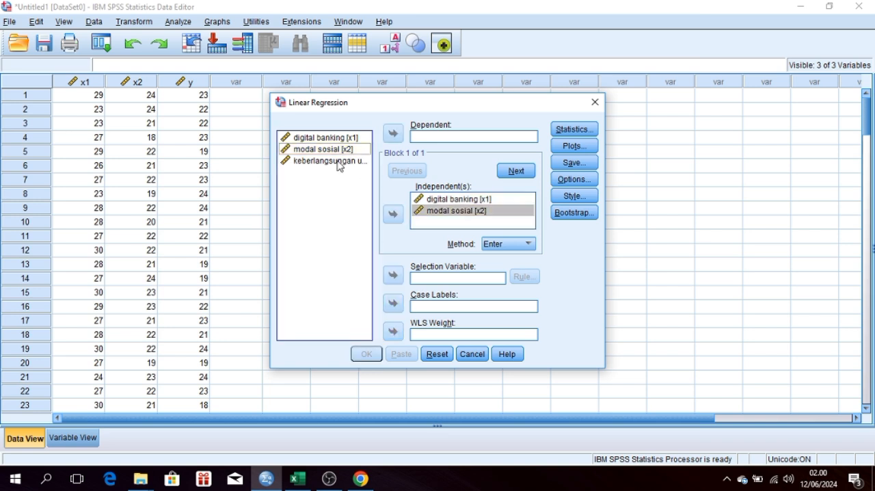
click(392, 134)
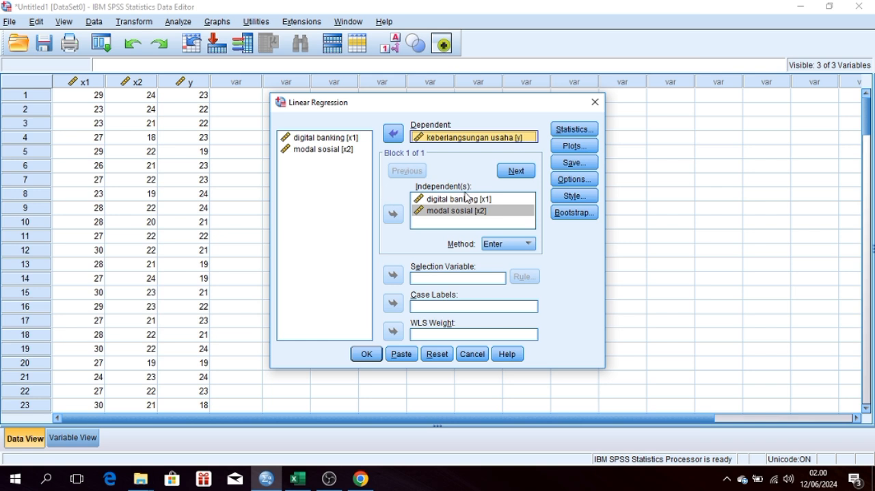
Step: Have the regression save unstandardized residuals as a new variable, and run the analysis
click(573, 163)
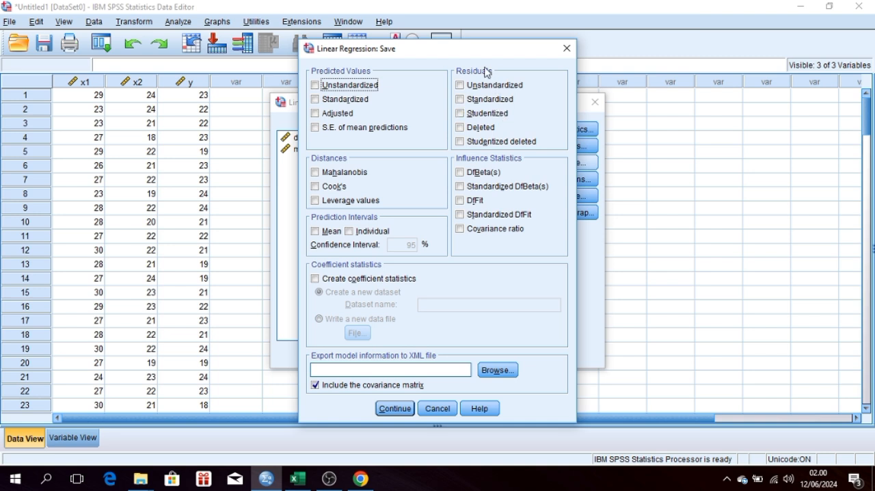
click(460, 85)
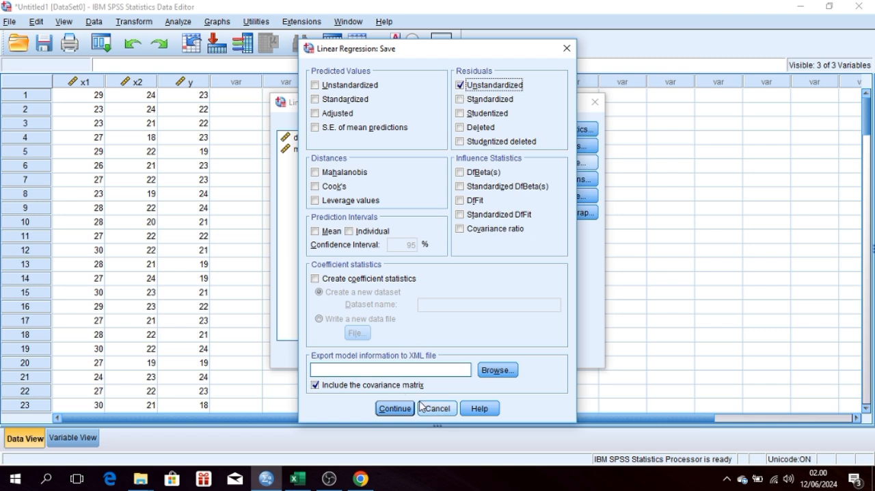
click(395, 410)
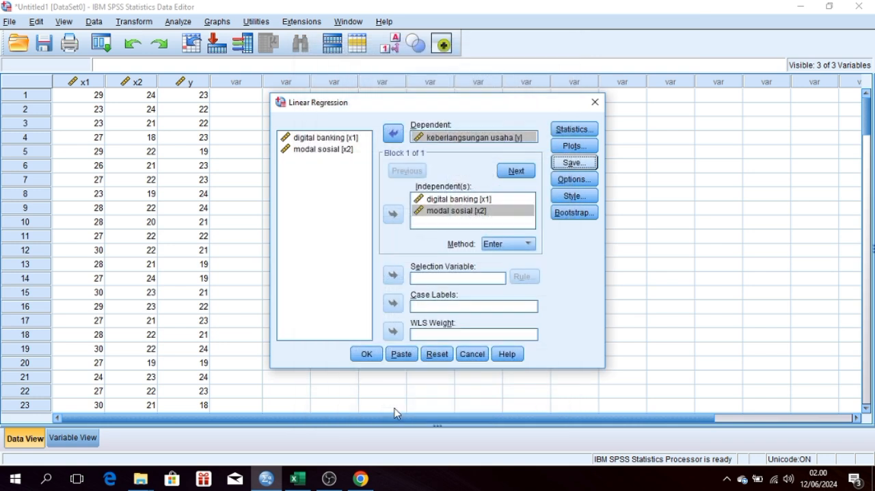
click(372, 357)
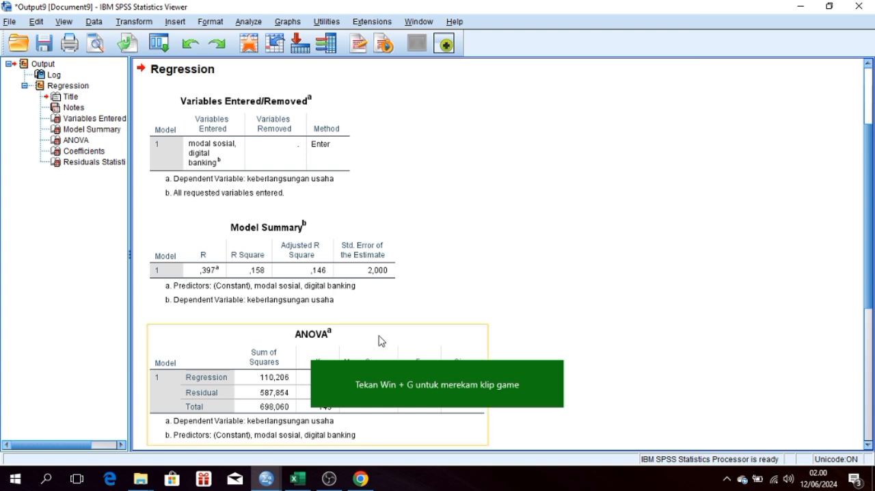
Step: Return to the dataset and compute a new variable ABRESID with the expression ABS(RES_1)
mouse_move(374, 406)
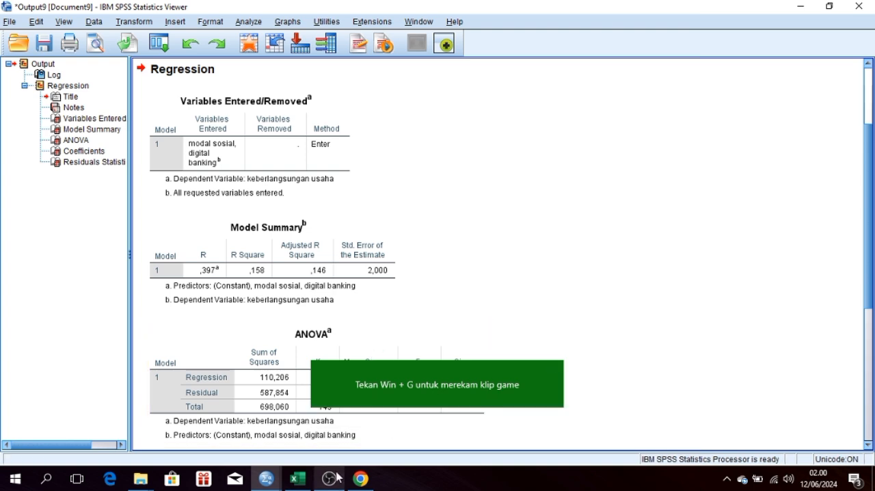
mouse_move(273, 487)
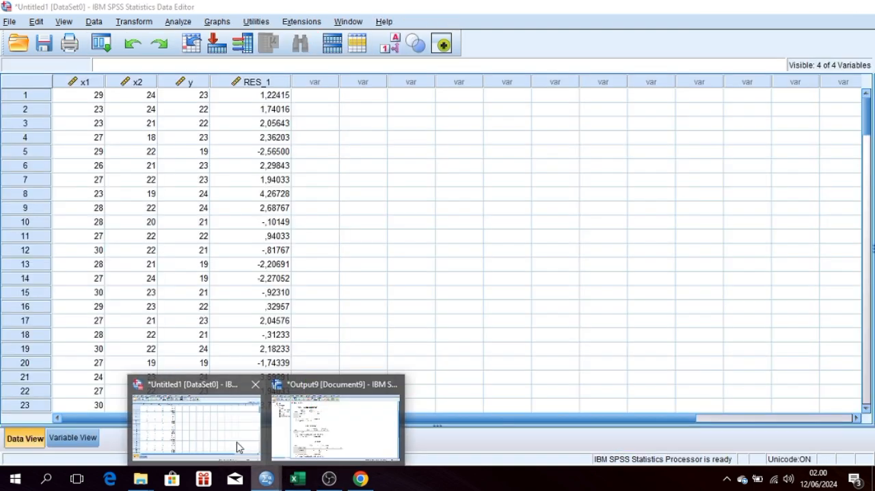
click(239, 446)
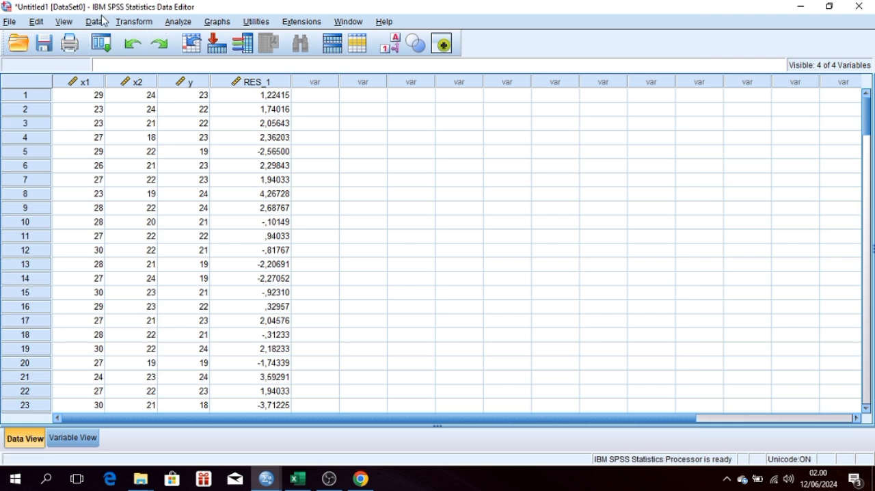
click(137, 21)
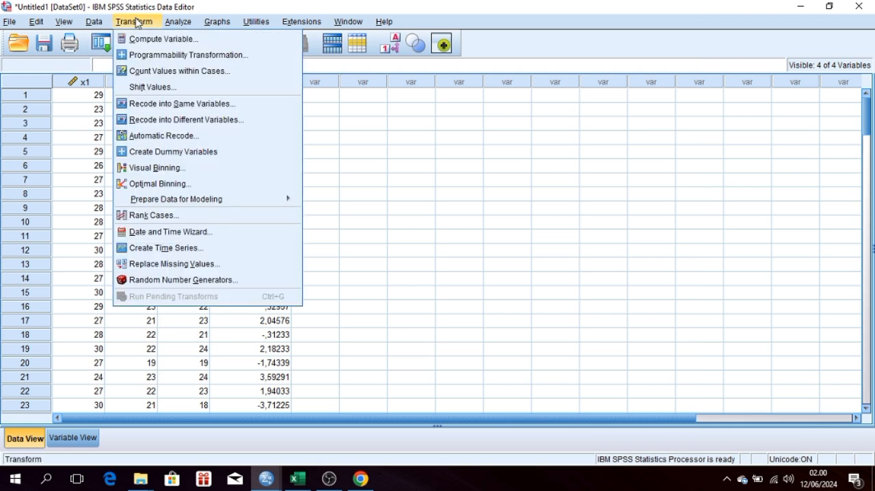
click(185, 41)
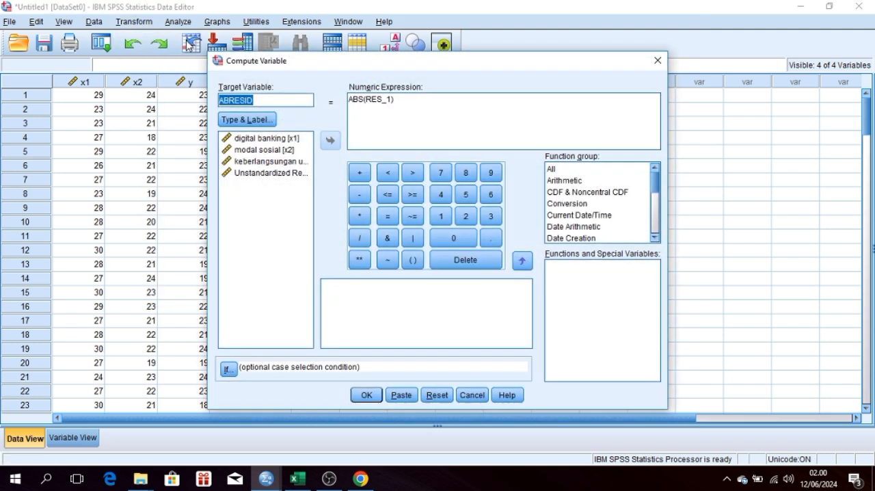
click(270, 100)
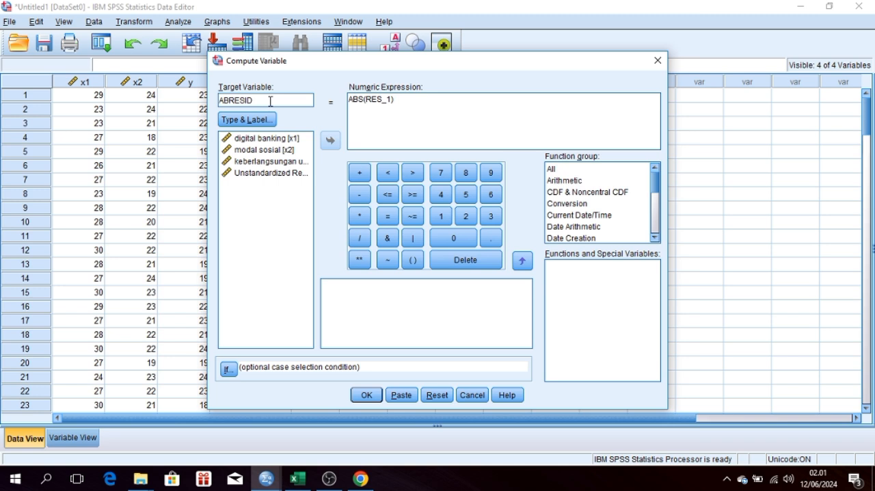
click(362, 113)
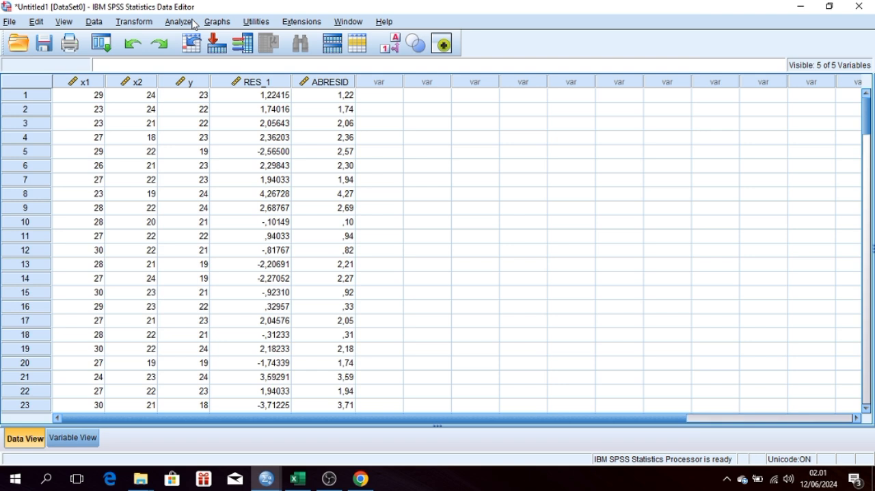
Step: Run the linear regression with ABRESID replacing keberlangsungan usaha as the dependent, keeping digital banking and modal sosial as independents
click(194, 23)
mouse_move(316, 171)
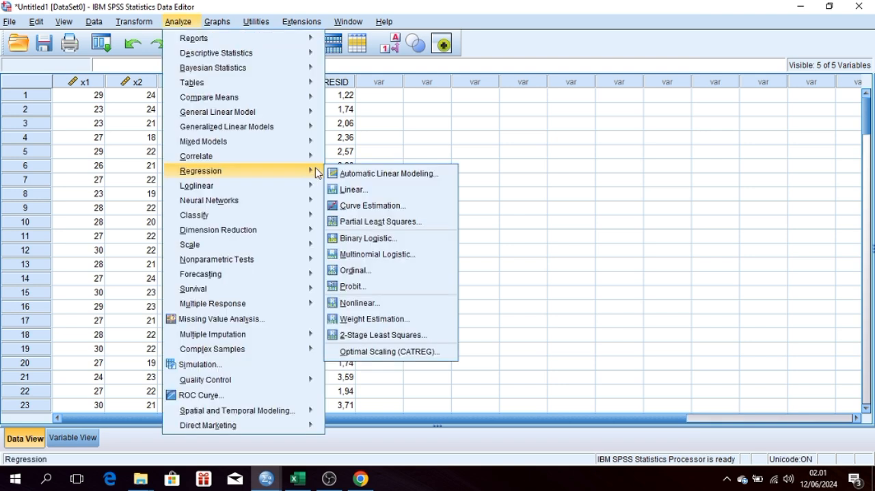
click(340, 189)
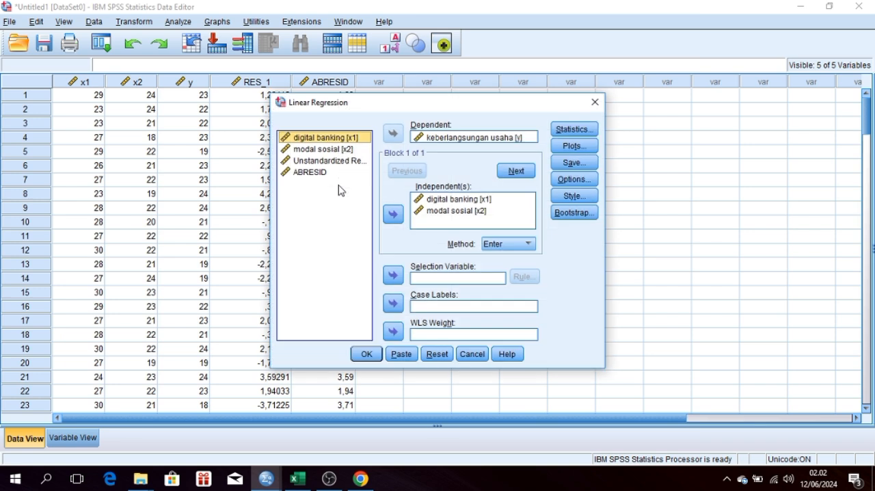
click(438, 140)
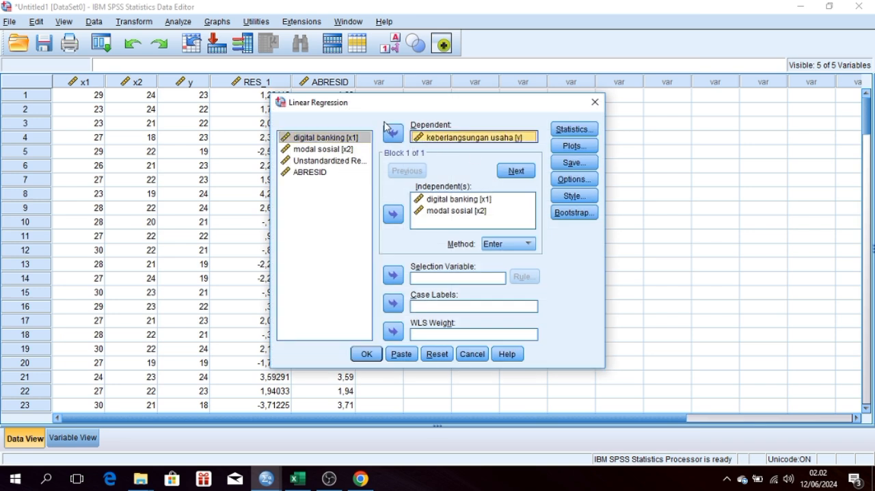
click(395, 136)
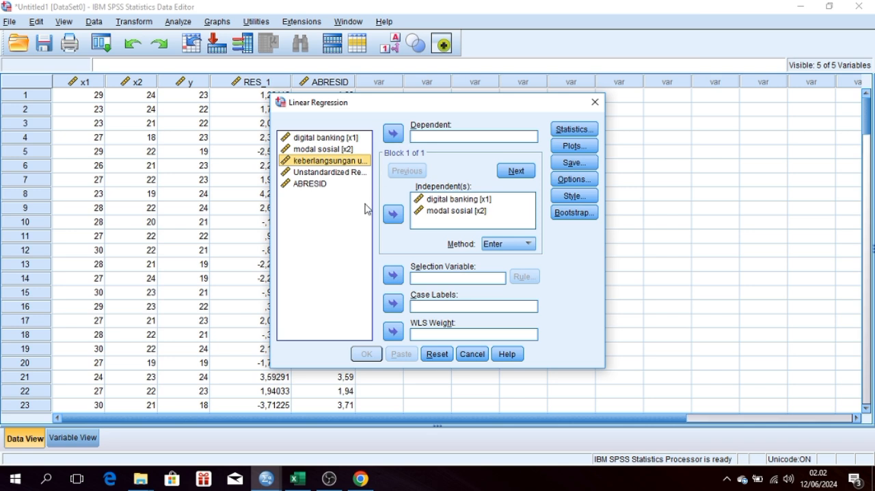
click(313, 185)
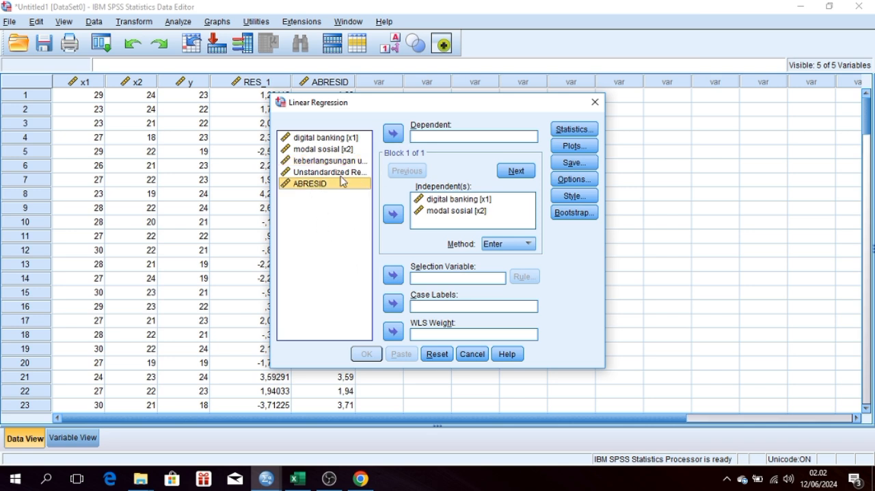
click(394, 134)
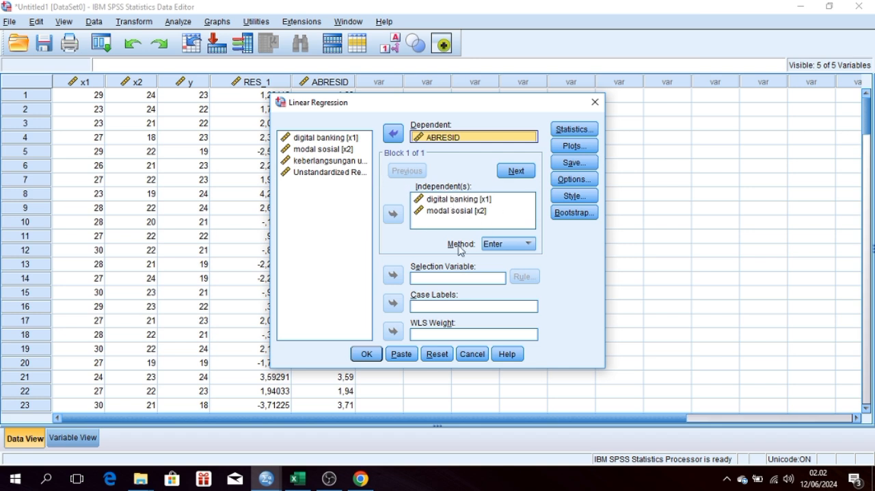
click(367, 354)
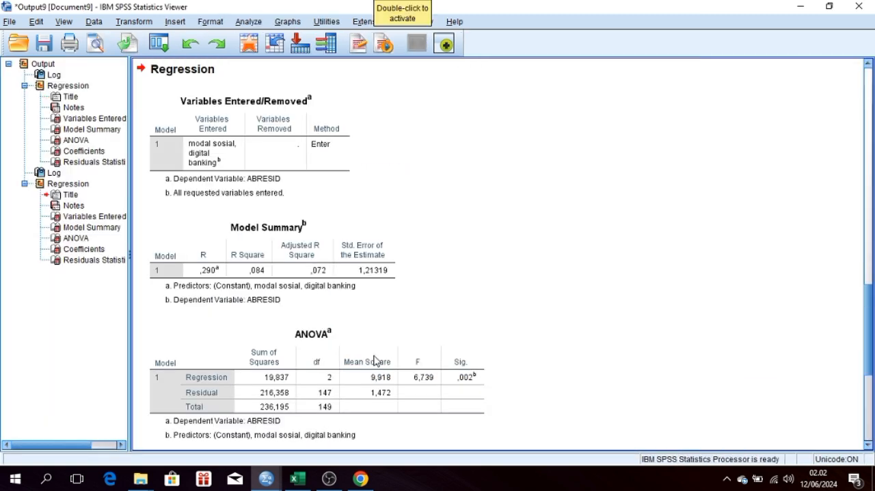
Step: Examine the significance values of digital banking and modal sosial in the Coefficients table of the ABRESID regression
click(528, 360)
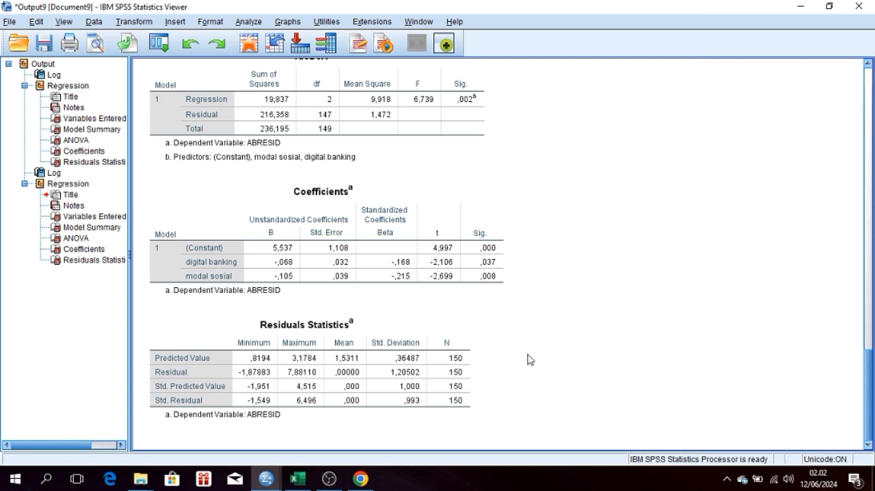
click(377, 211)
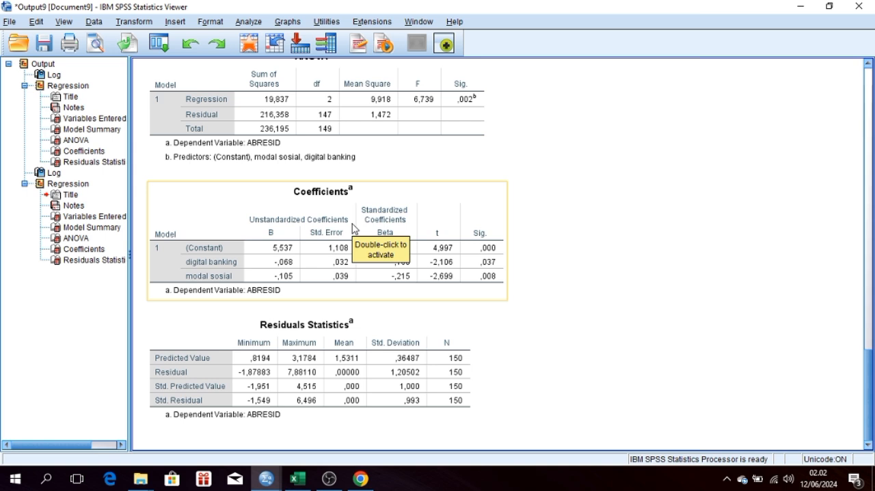
click(514, 261)
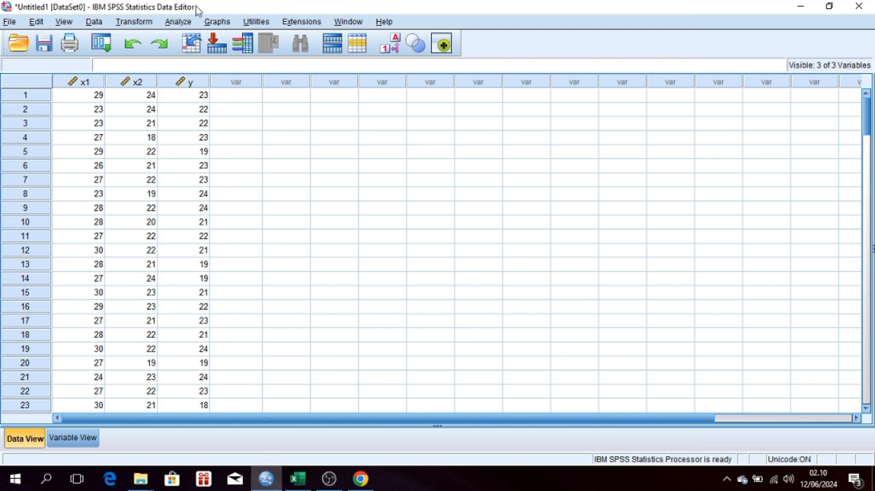
Step: Set up a linear regression with digital banking and modal sosial as independents and keberlangsungan usaha as the dependent
click(174, 25)
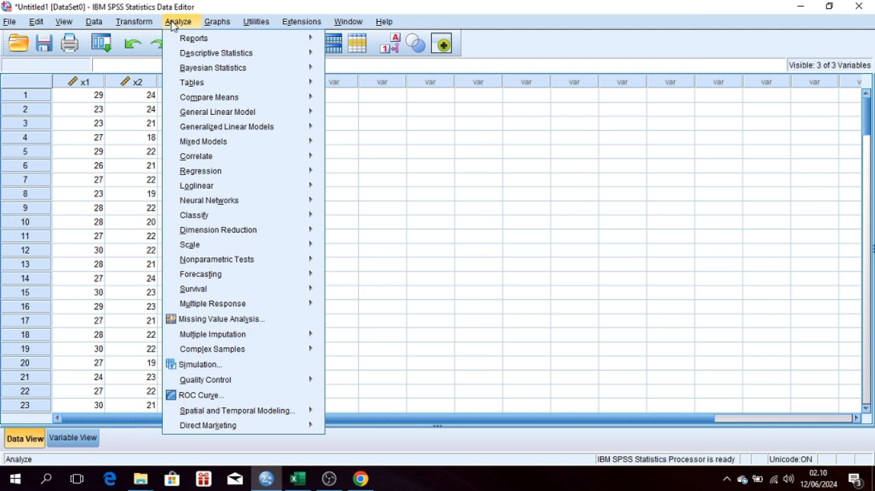
mouse_move(242, 172)
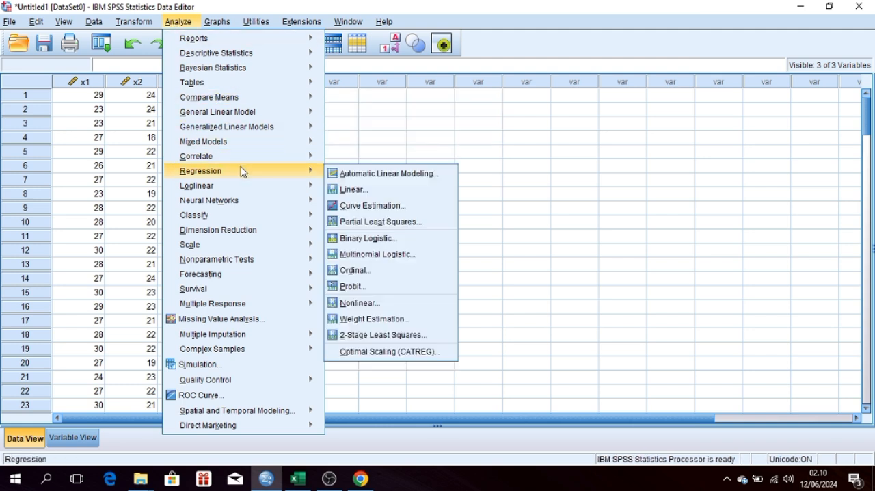
click(336, 189)
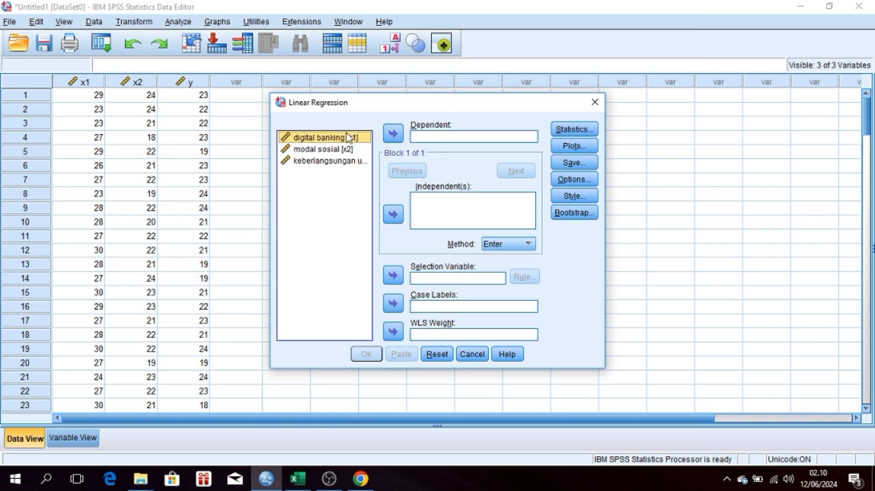
click(394, 216)
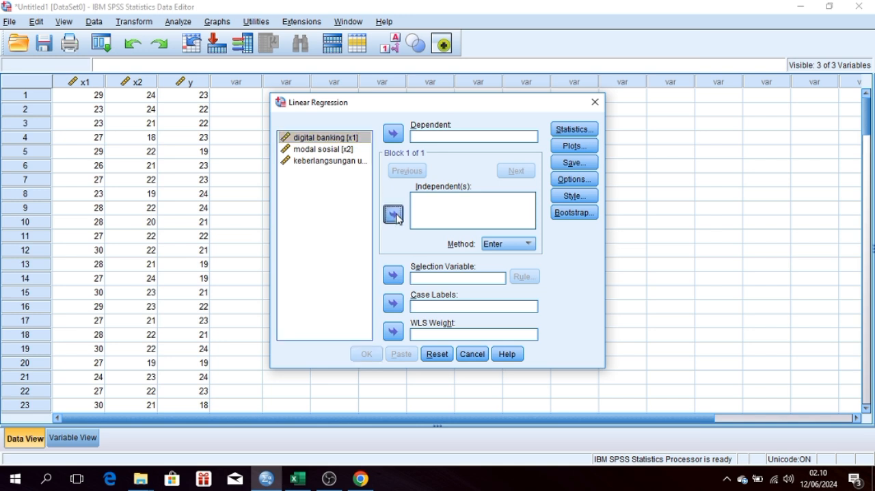
click(342, 149)
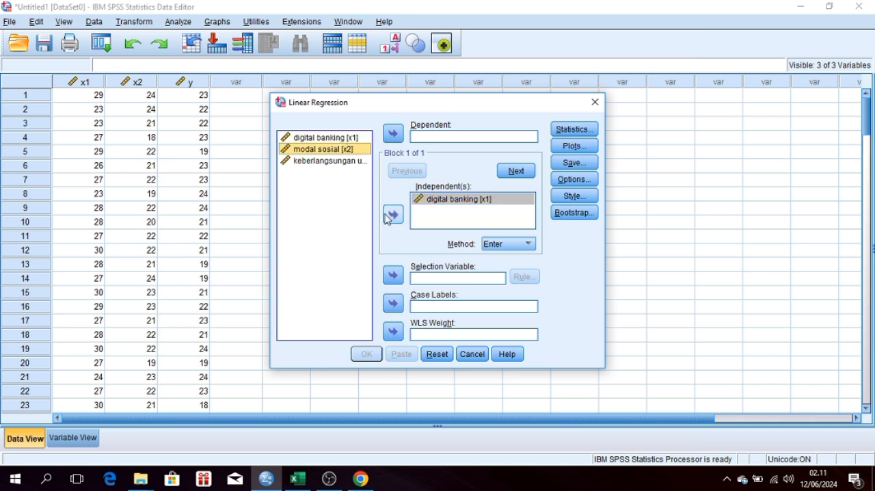
click(391, 216)
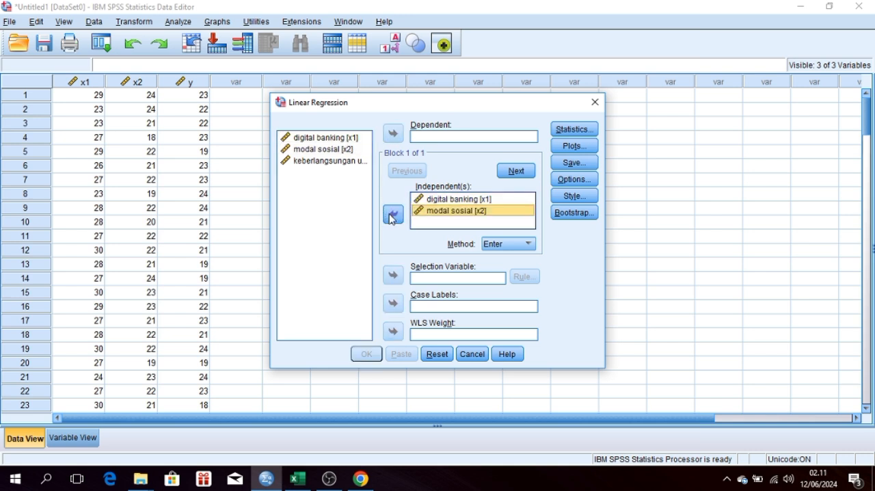
click(325, 164)
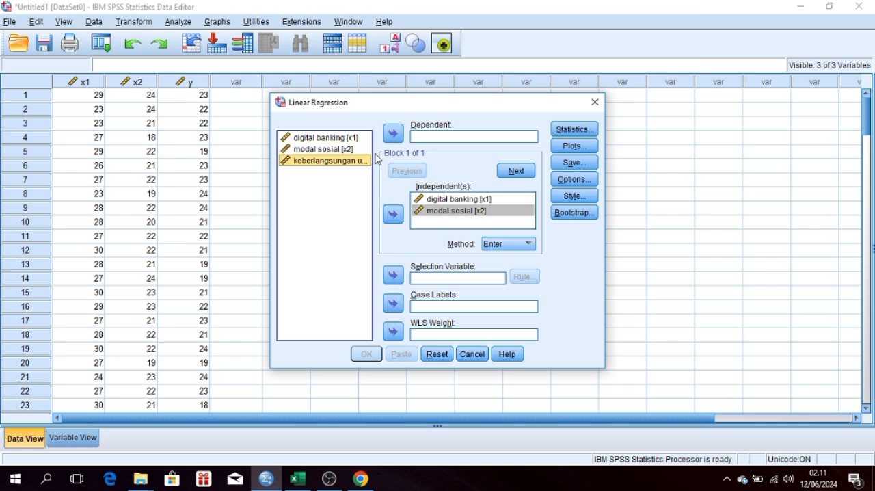
click(393, 133)
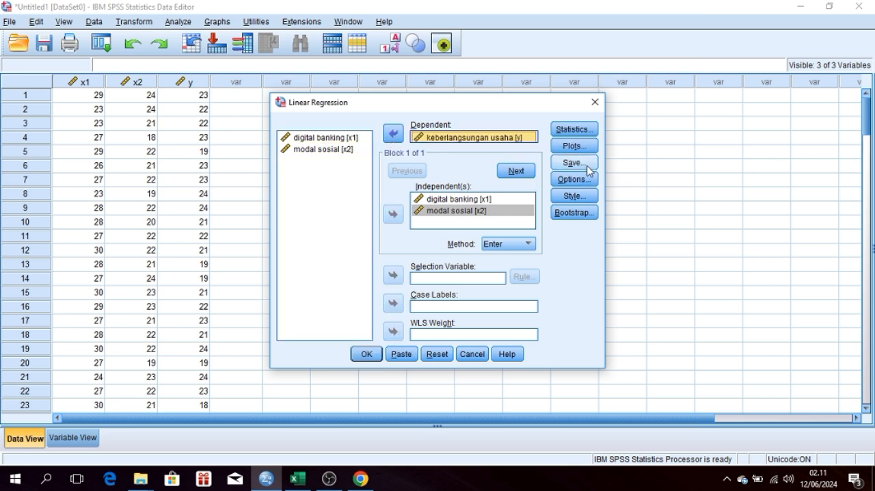
Step: Have the regression save unstandardized residuals to the dataset, and run it
click(590, 171)
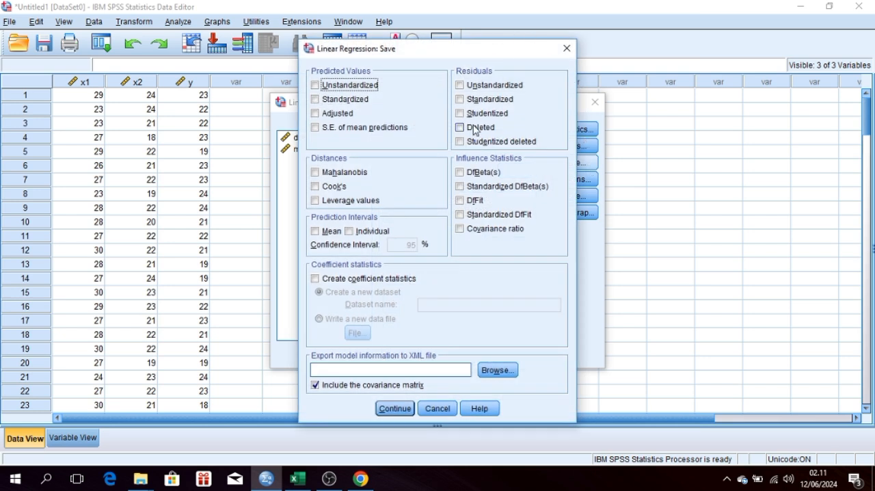
click(463, 88)
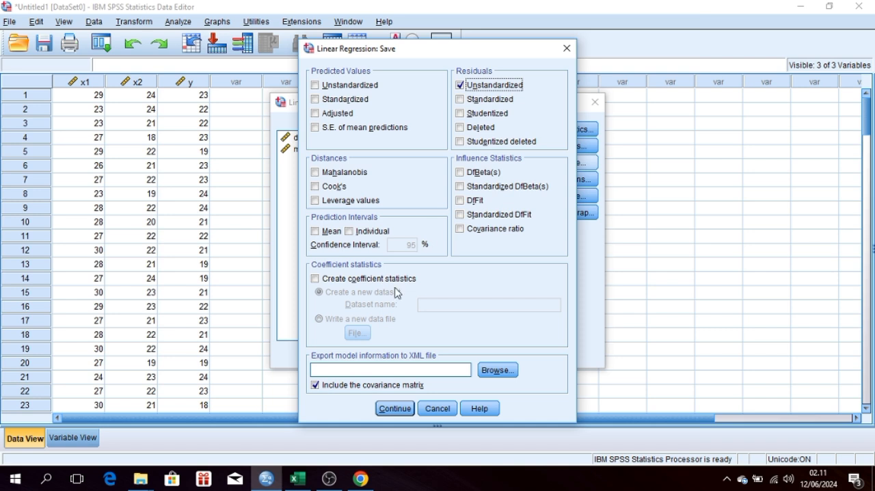
click(395, 409)
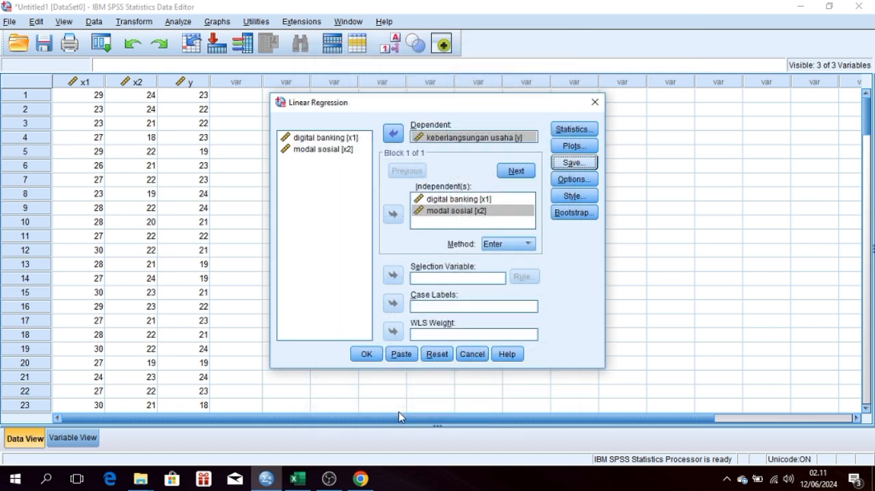
click(367, 355)
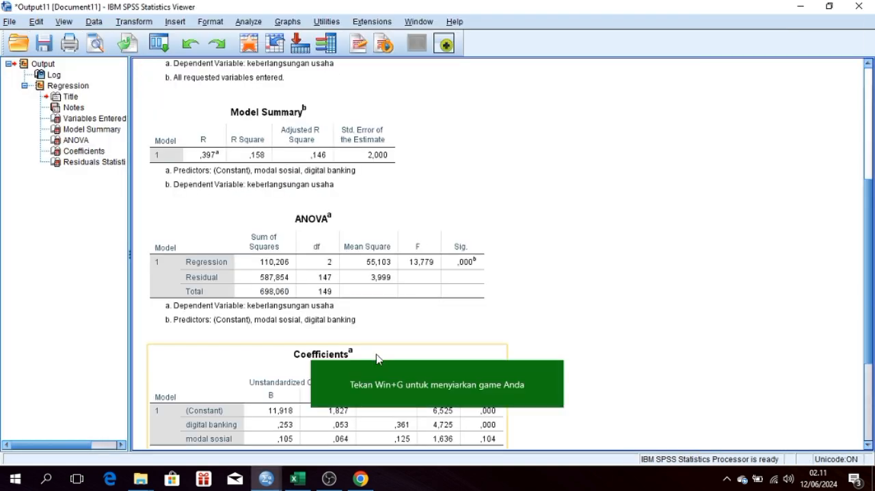
Step: Return to the dataset and perform a legacy nonparametric Runs test on the unstandardized residual, using the median as cut point
click(266, 479)
click(230, 441)
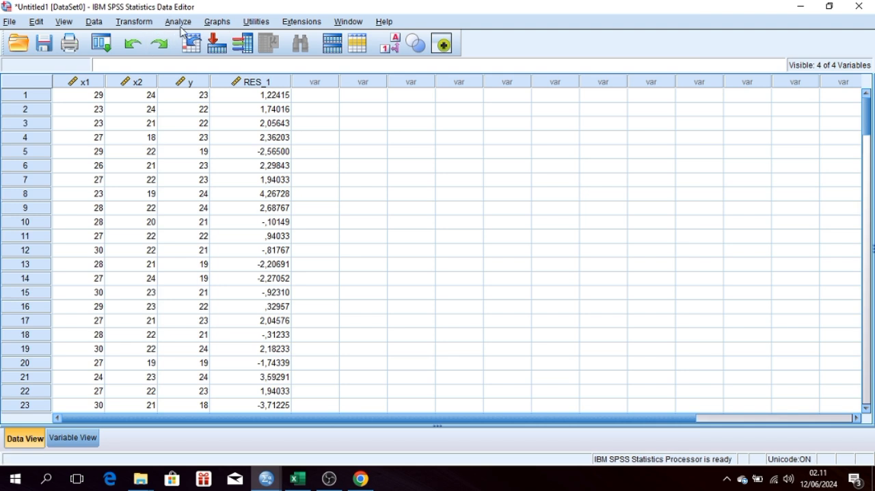
click(181, 26)
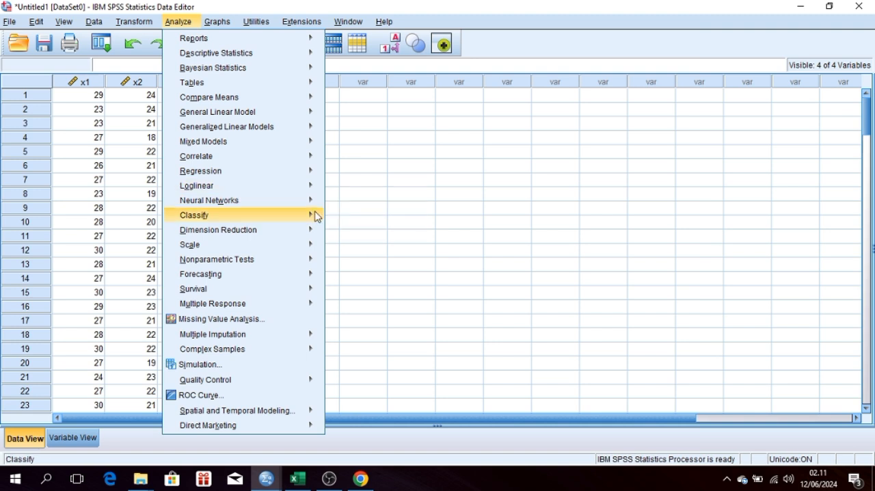
mouse_move(197, 264)
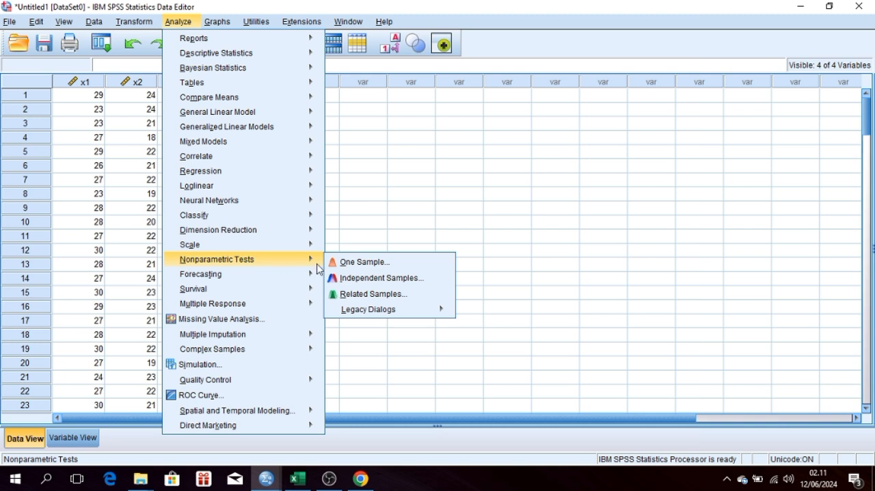
mouse_move(353, 307)
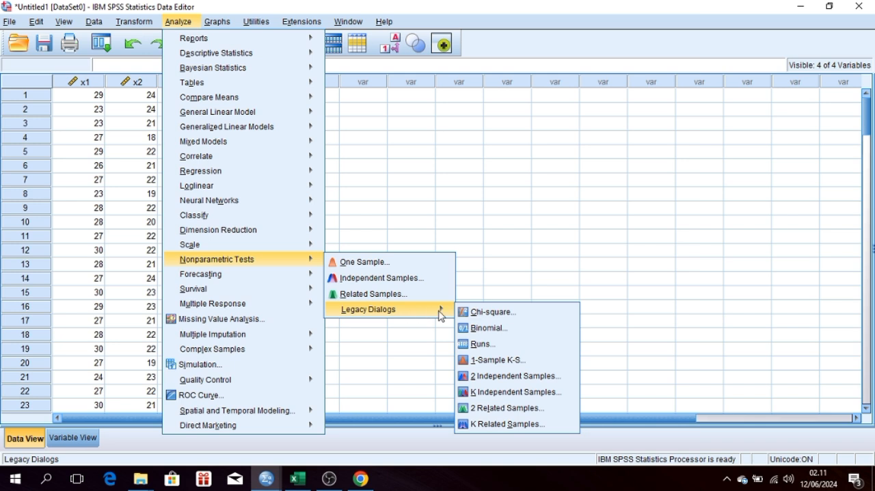
click(483, 344)
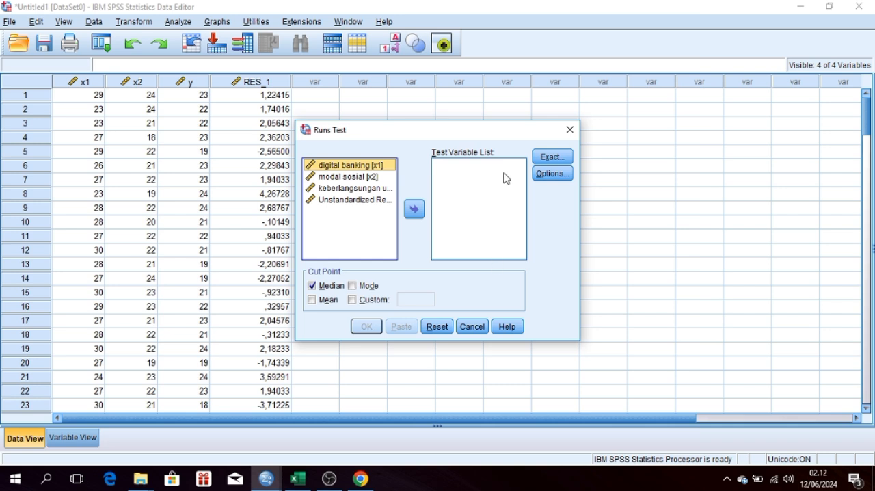
click(356, 200)
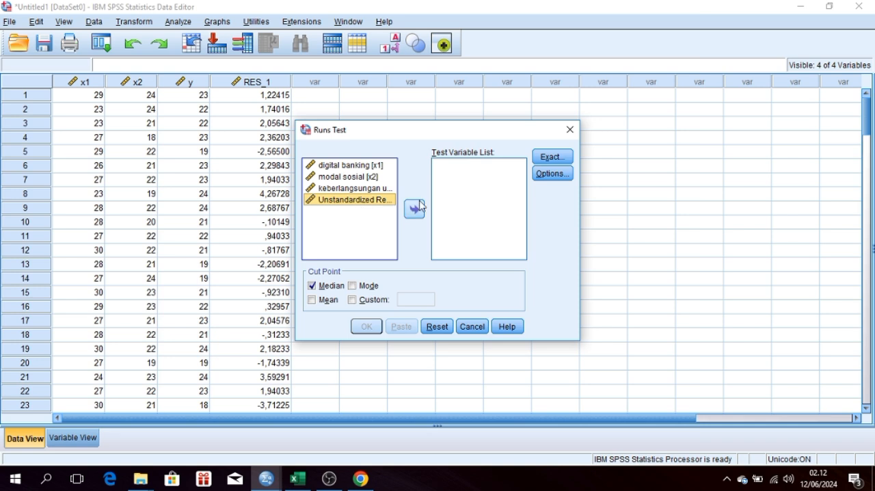
click(415, 209)
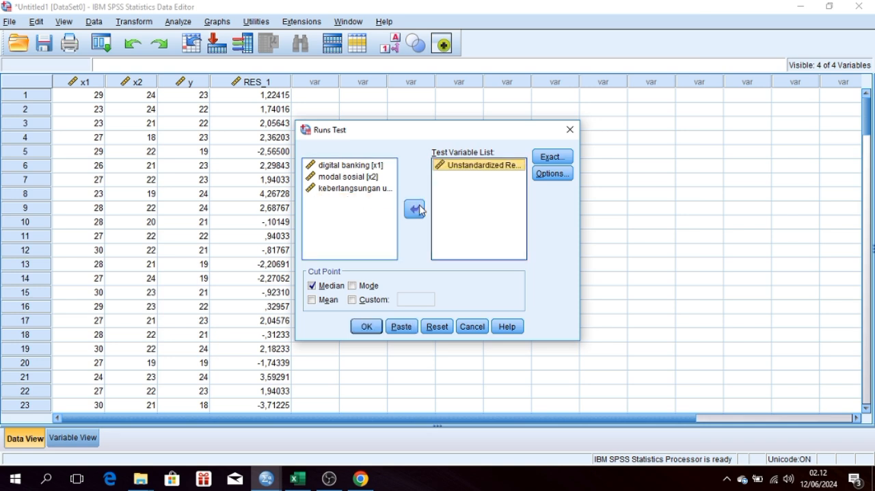
click(313, 287)
click(314, 287)
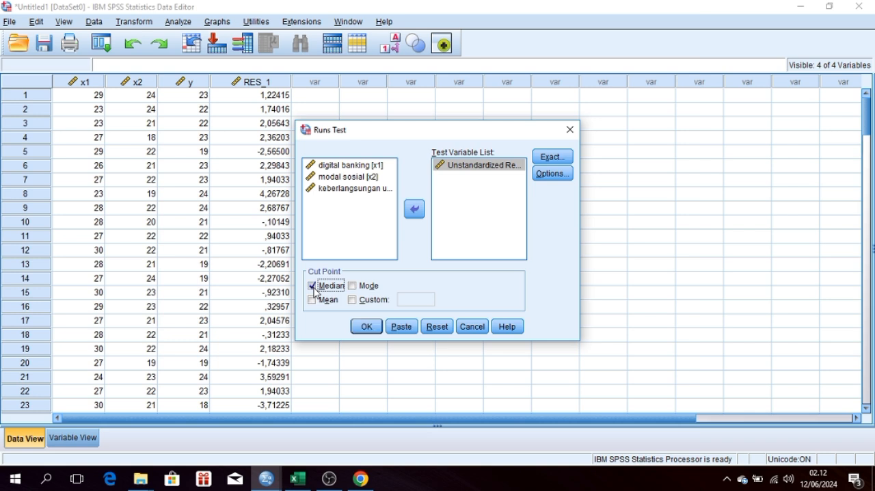
click(367, 327)
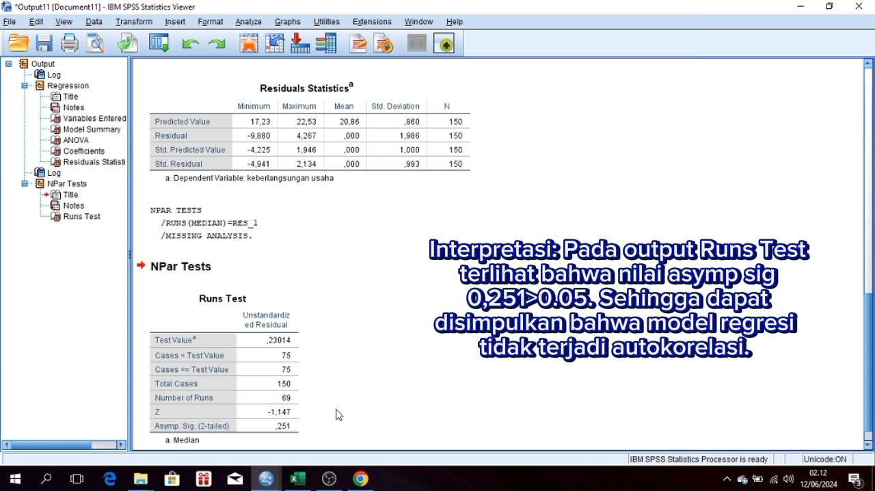
Step: Examine the Asymp. Sig. (2-tailed) value in the Runs Test table to assess autocorrelation of the residuals
click(293, 431)
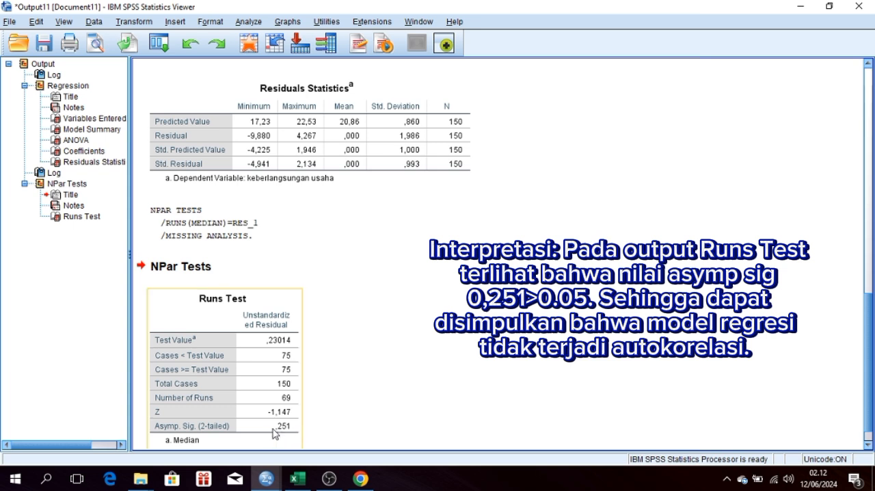
click(305, 425)
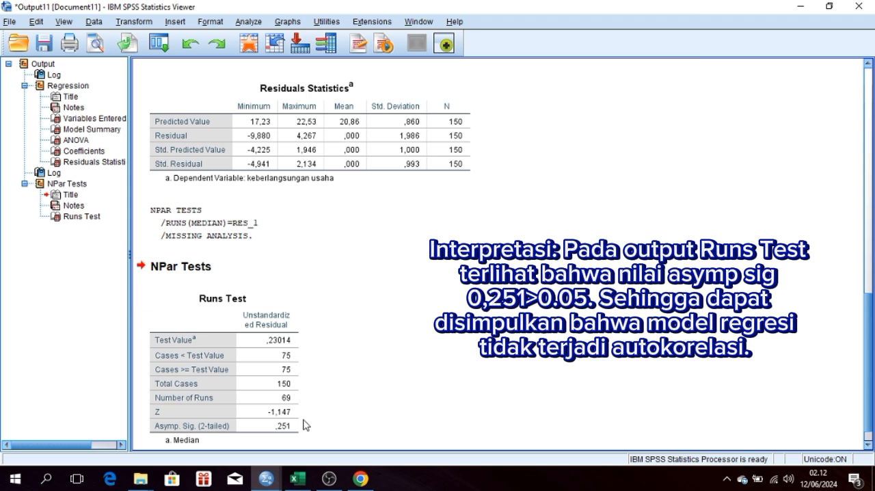
click(285, 420)
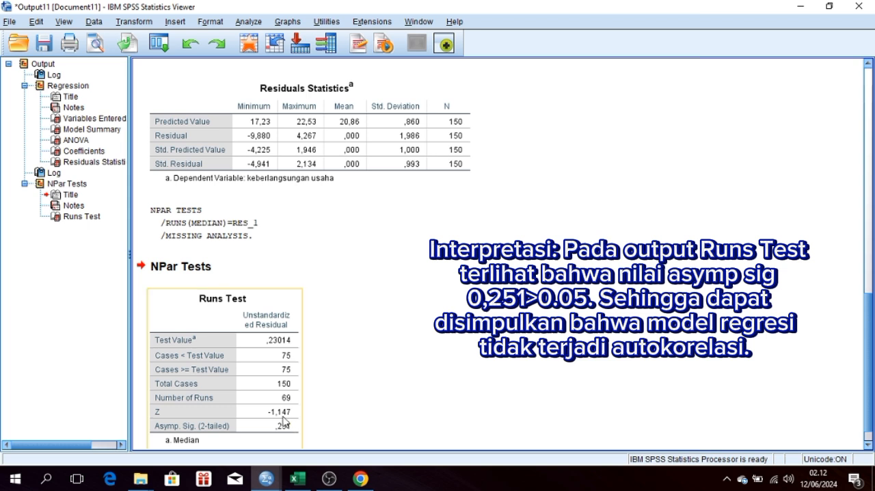
click(311, 426)
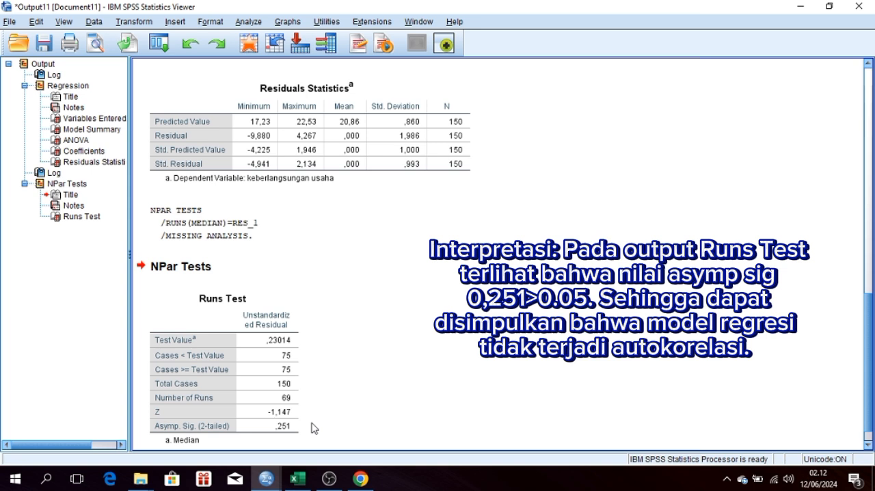